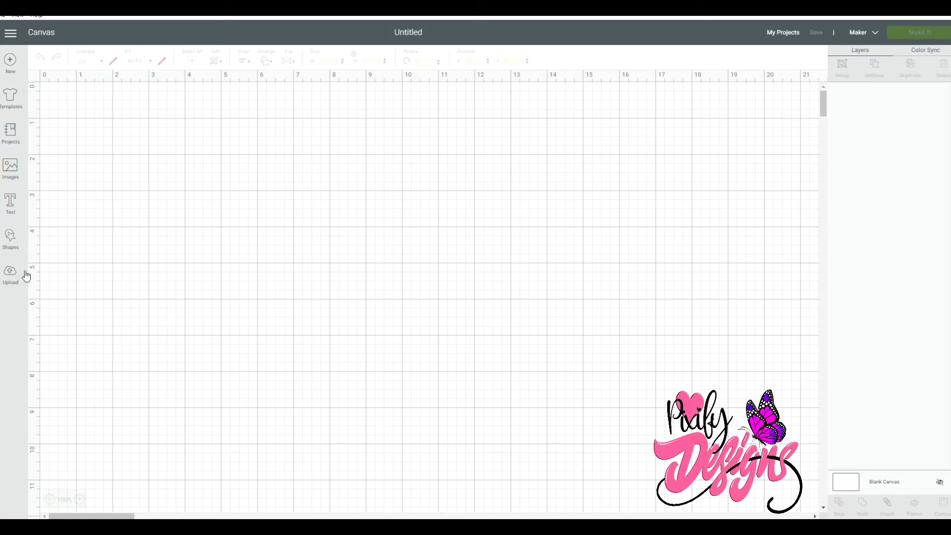
- Upload the Colorado Rockies vector logo under the image name 017 and insert it onto the canvas
left_click(11, 275)
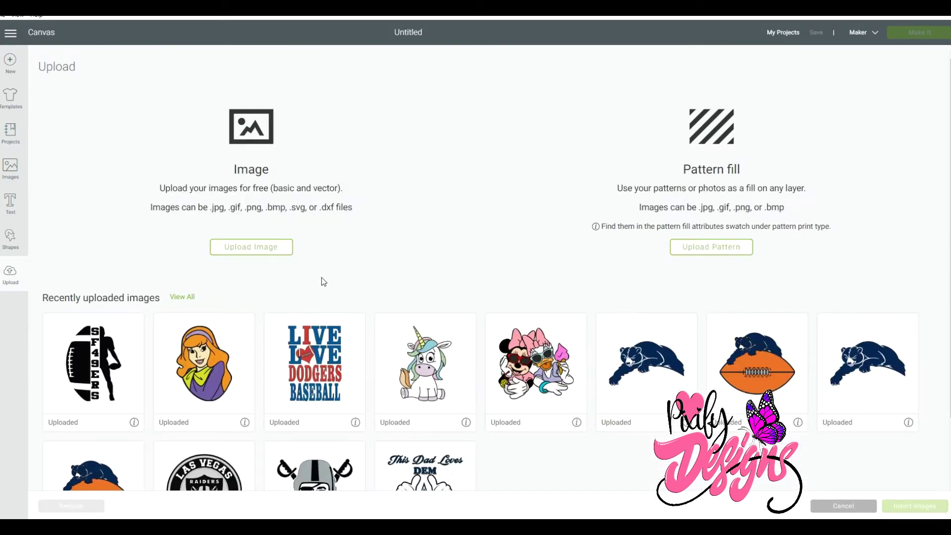
left_click(254, 250)
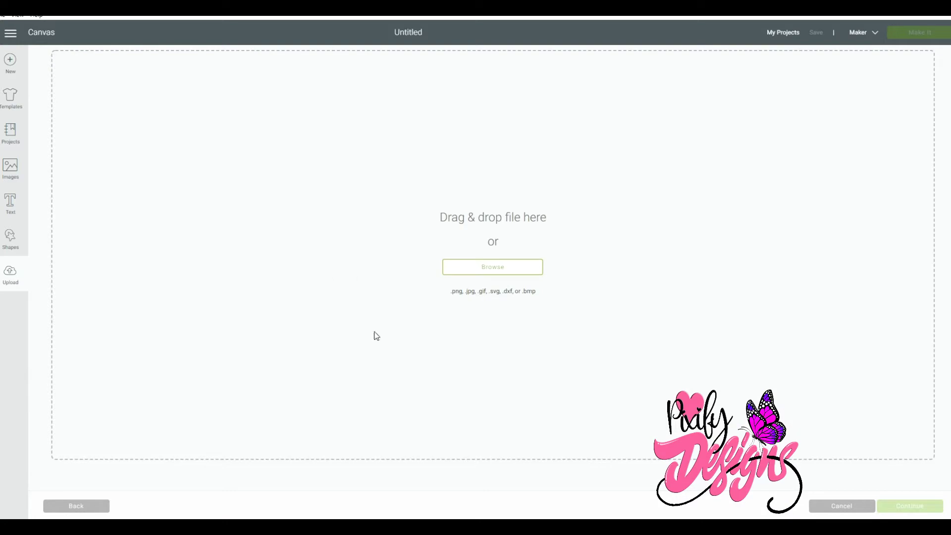
left_click_drag(384, 247, 389, 251)
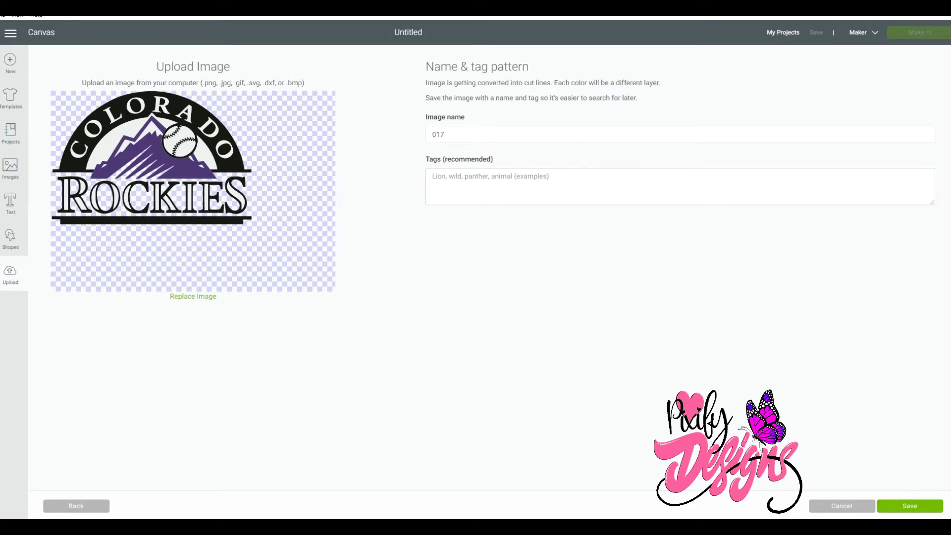
left_click(916, 507)
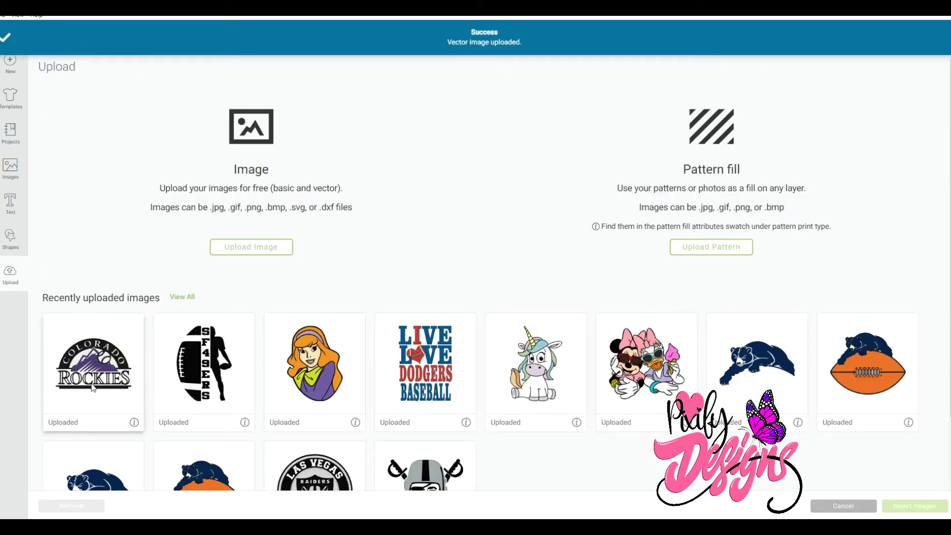
left_click(111, 379)
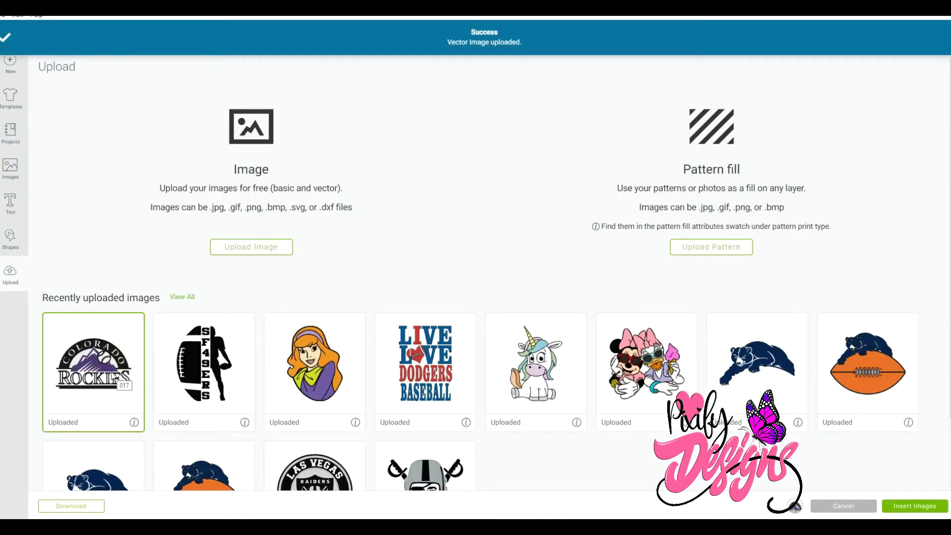
left_click(906, 506)
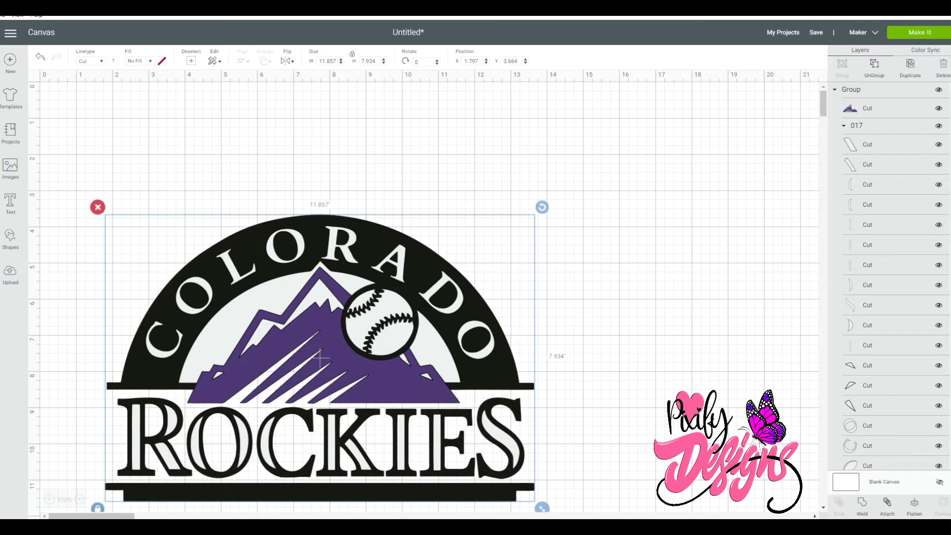
- Move the whole Rockies logo toward the canvas's upper-left corner, to about X 0.96, Y 0.87
left_click(51, 500)
left_click(51, 500)
left_click(51, 501)
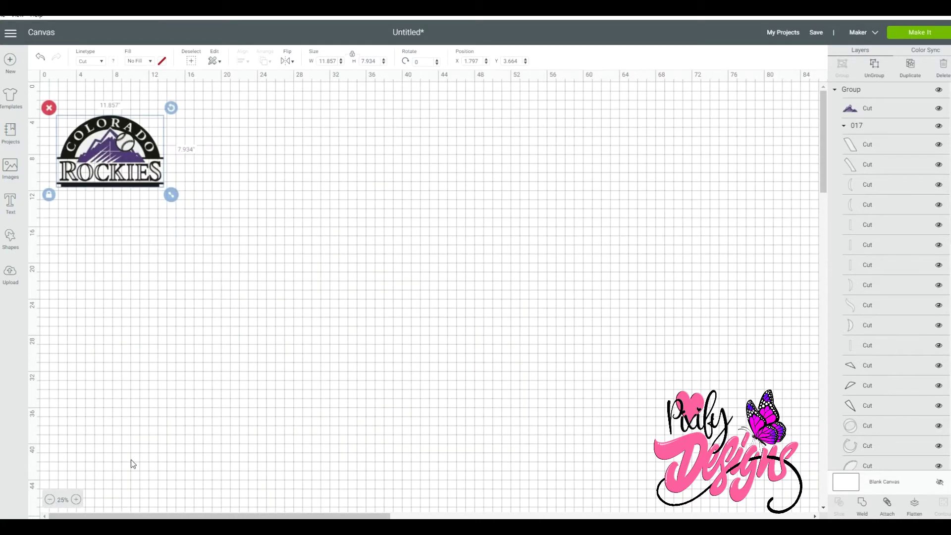
left_click_drag(122, 128, 114, 100)
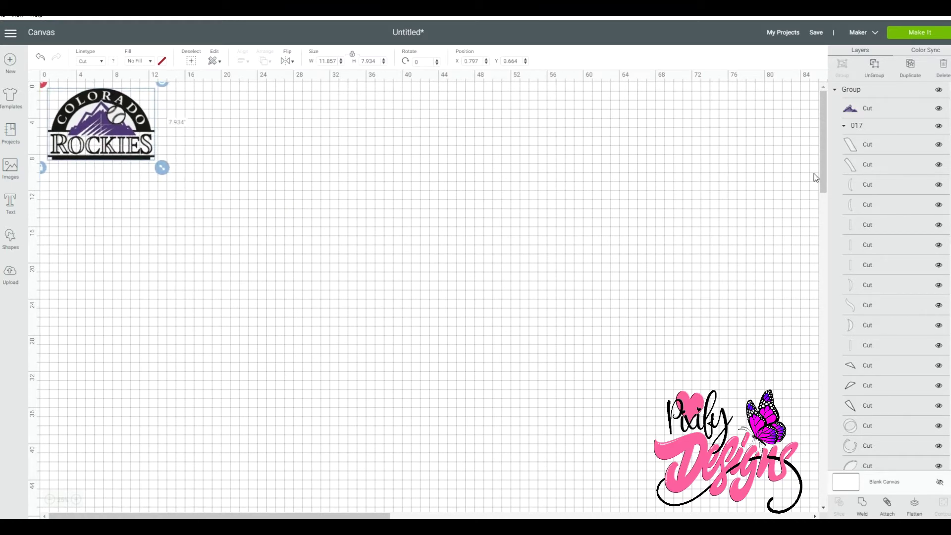
left_click_drag(137, 127, 137, 127)
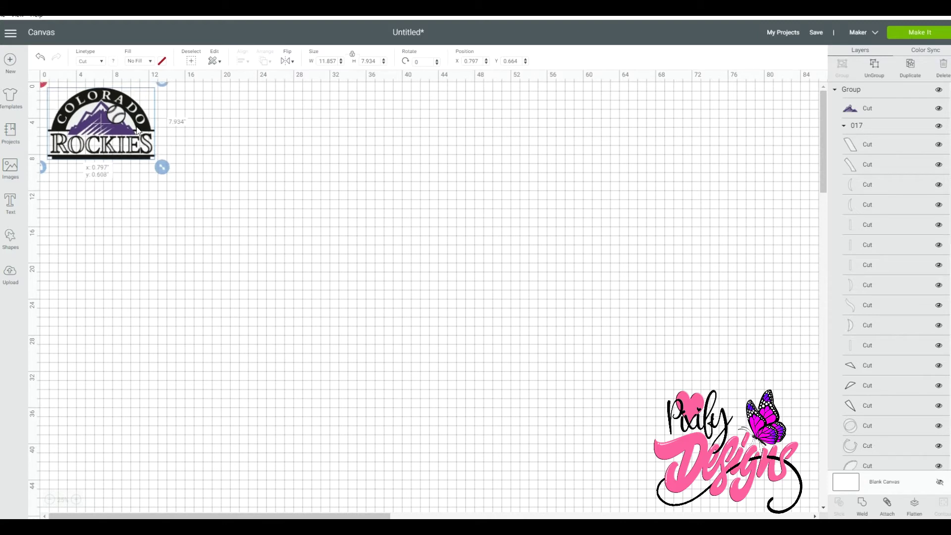
left_click(76, 500)
left_click(76, 501)
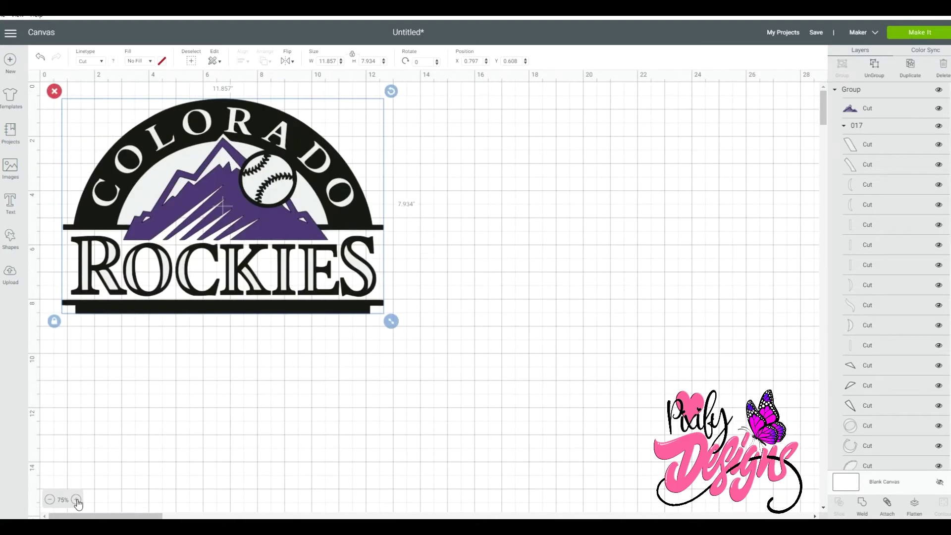
left_click(76, 500)
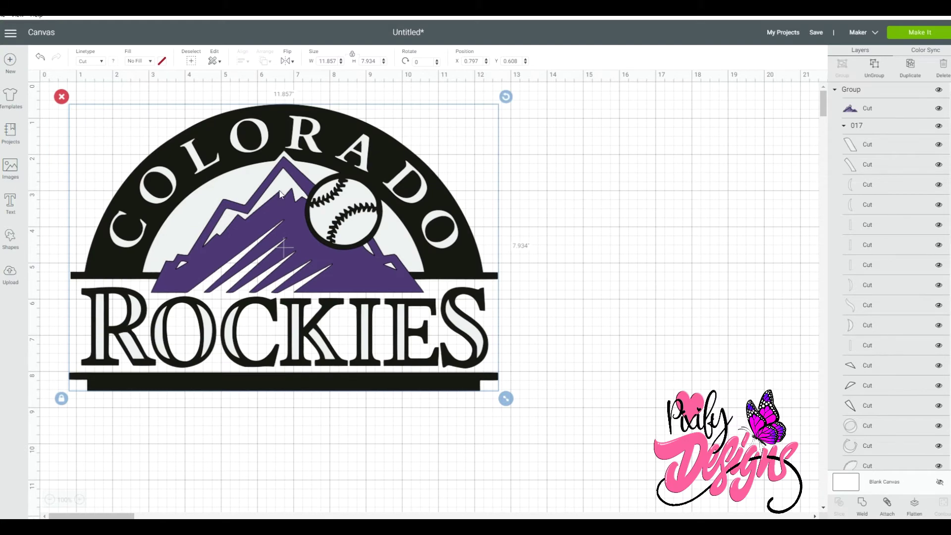
mouse_move(348, 144)
left_mouse_down()
mouse_move(519, 167)
mouse_move(301, 161)
mouse_move(490, 168)
mouse_move(323, 162)
mouse_move(342, 147)
left_mouse_up()
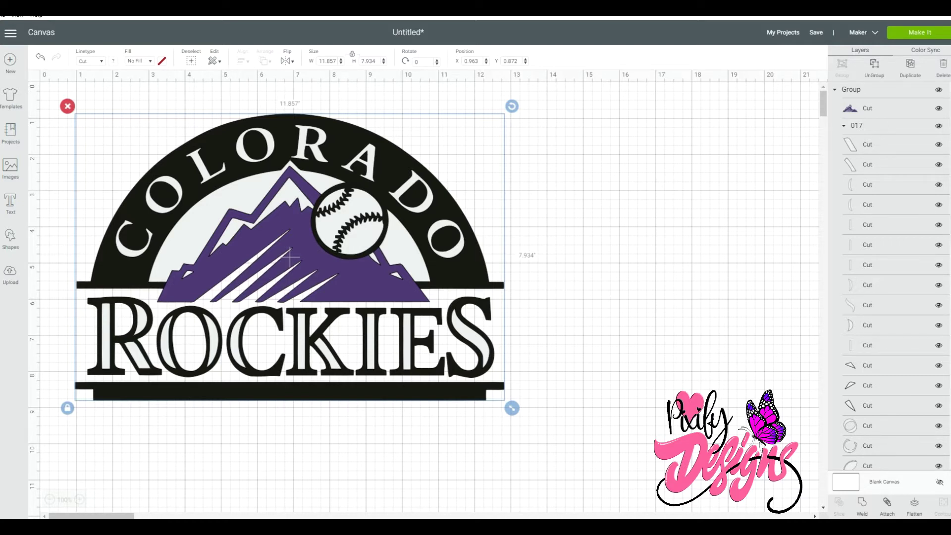
- Review the logo's layers and ungroup the logo into its separate color groups
scroll(891, 277, "down", 10)
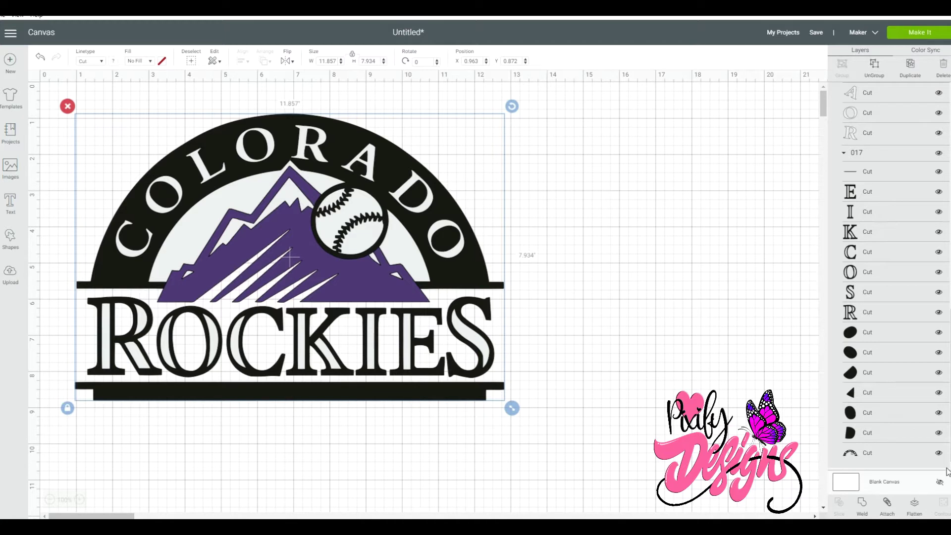
left_click_drag(947, 460, 946, 212)
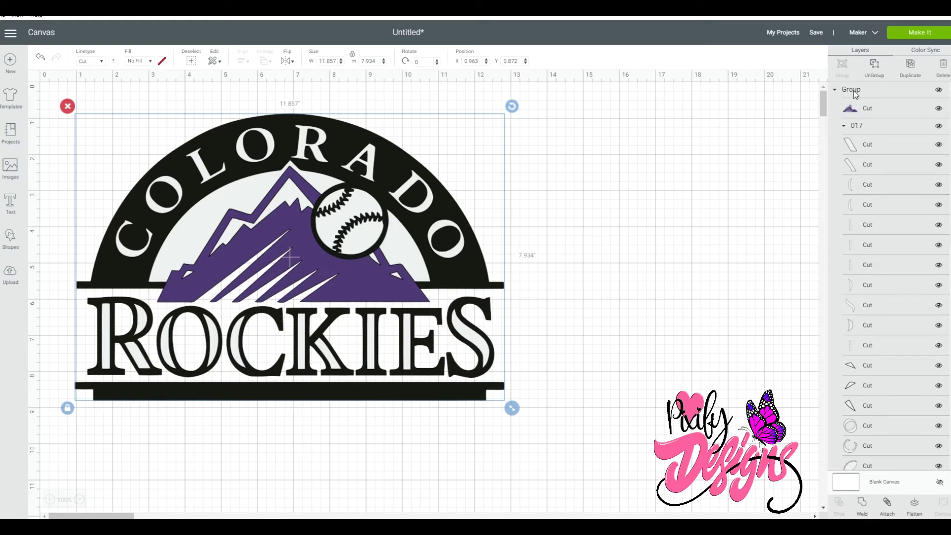
left_click(880, 77)
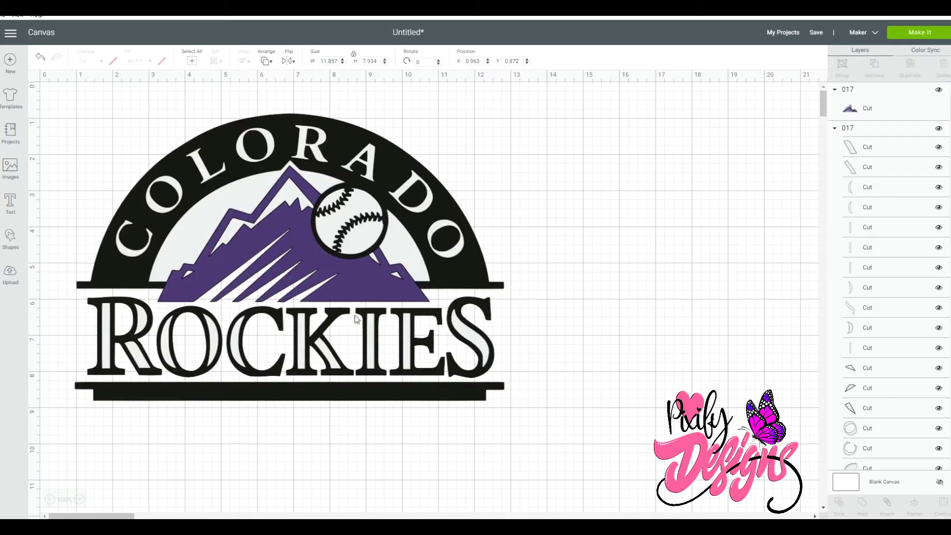
- Move the purple mountain to about X 13.1, Y 0.6 and the white group to about X 10.6, Y 4.6
left_click(365, 279)
left_click_drag(366, 277, 727, 216)
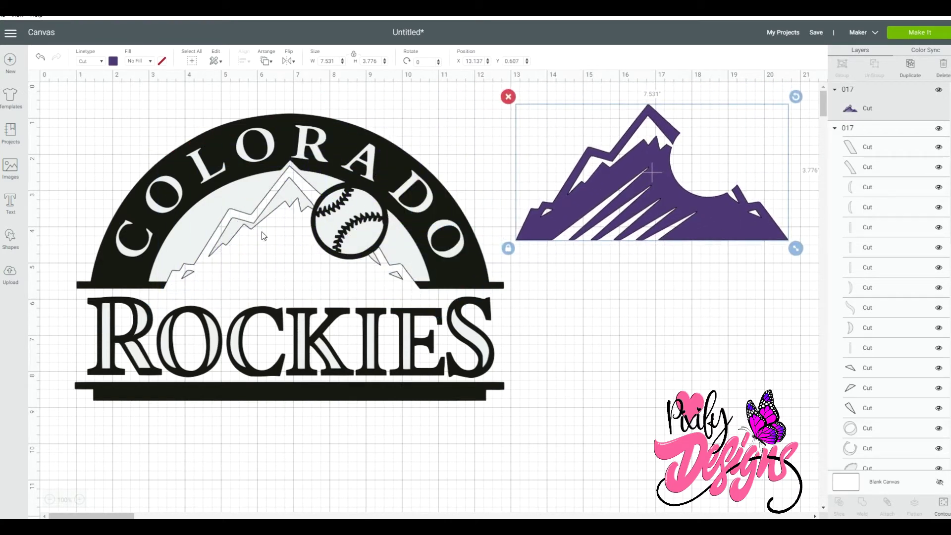
left_click(191, 235)
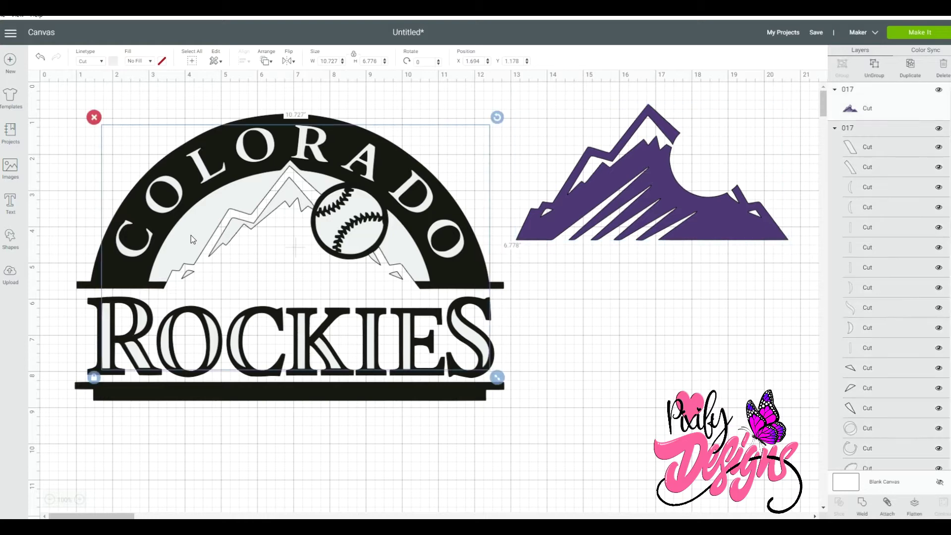
left_click_drag(191, 239, 516, 359)
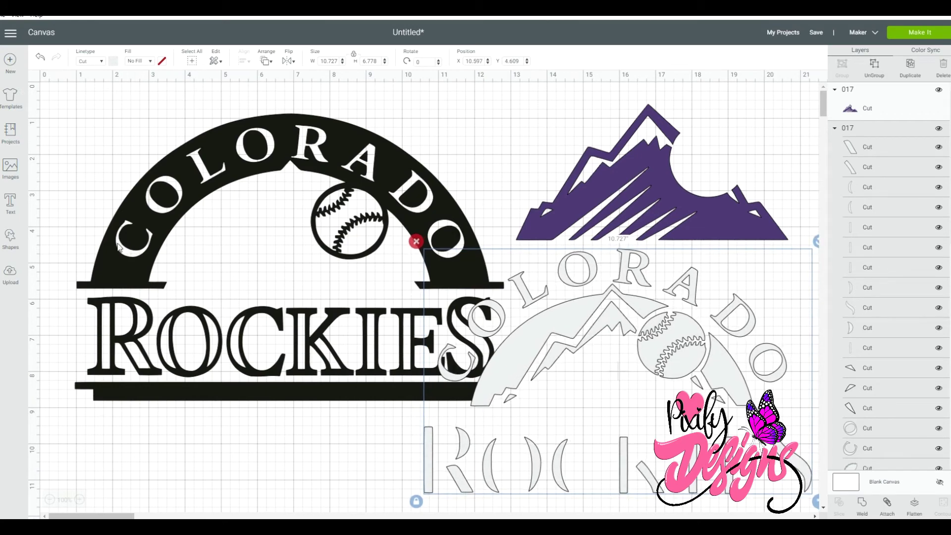
- Move the black logo group into the canvas's upper-left corner, at about X 0, Y 0.29
left_click(222, 150)
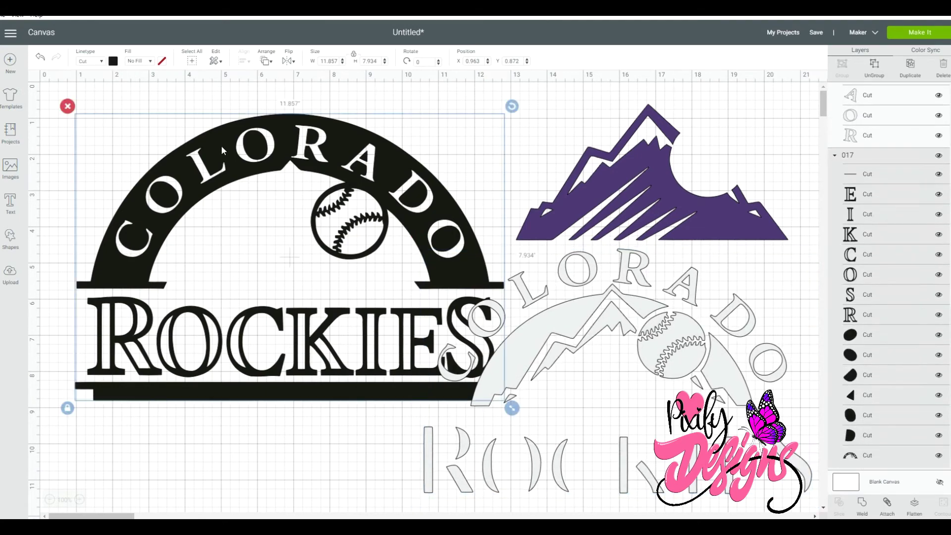
left_click_drag(222, 150, 155, 119)
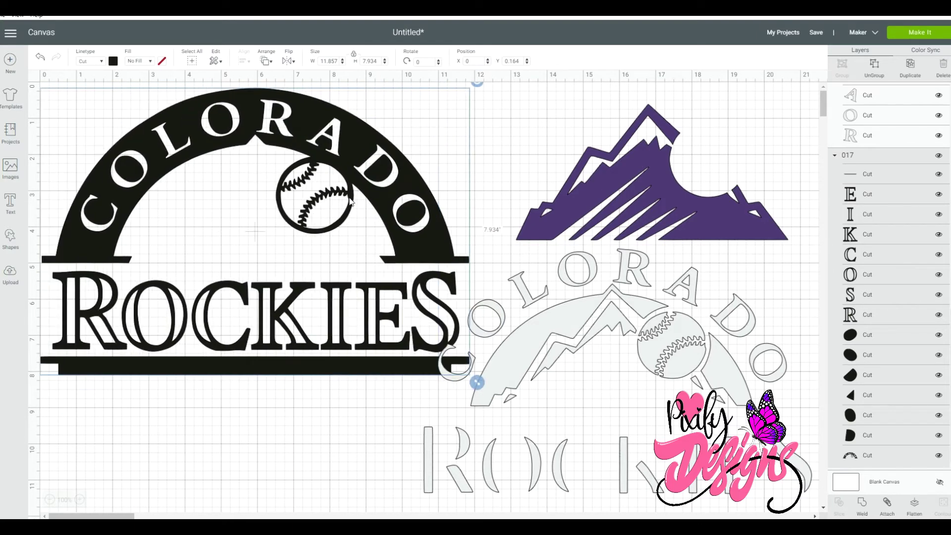
left_click_drag(415, 250, 373, 254)
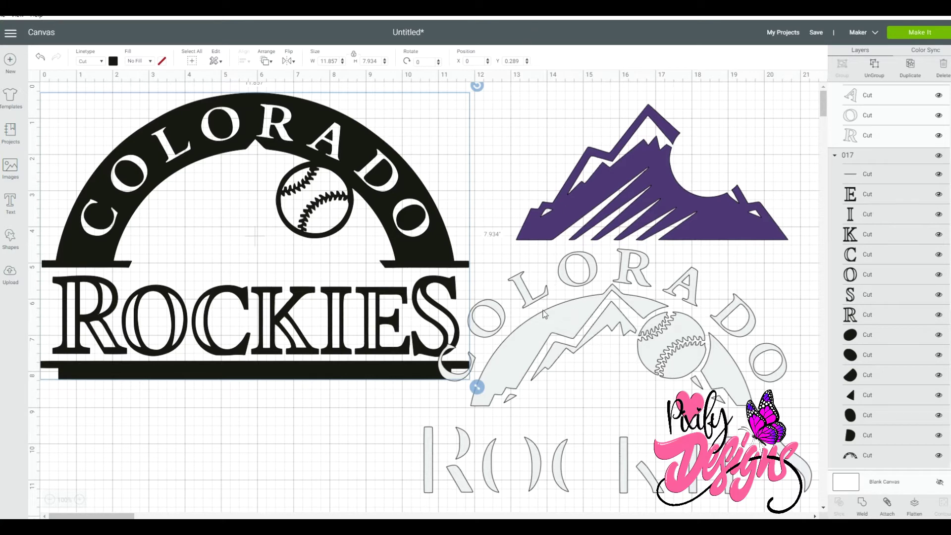
- Shift the white group lower beneath the purple mountain, to about X 10.3, Y 5.46, and deselect it
mouse_move(542, 325)
left_mouse_down()
mouse_move(550, 321)
mouse_move(525, 327)
left_mouse_up()
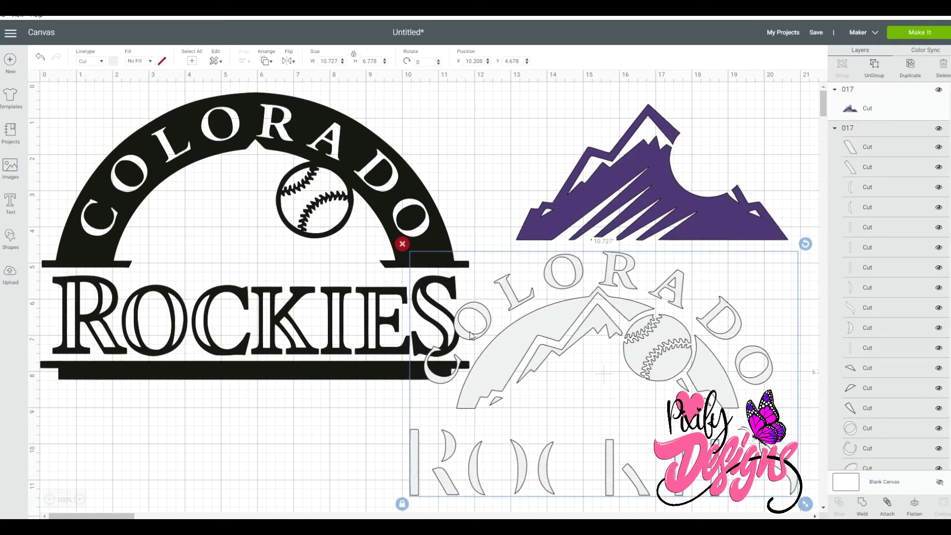
left_click(465, 140)
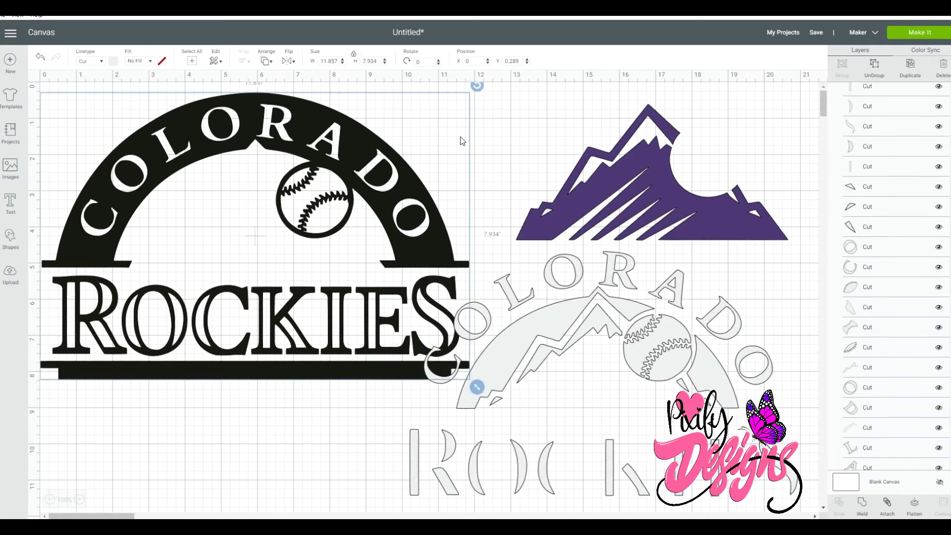
left_click(566, 289)
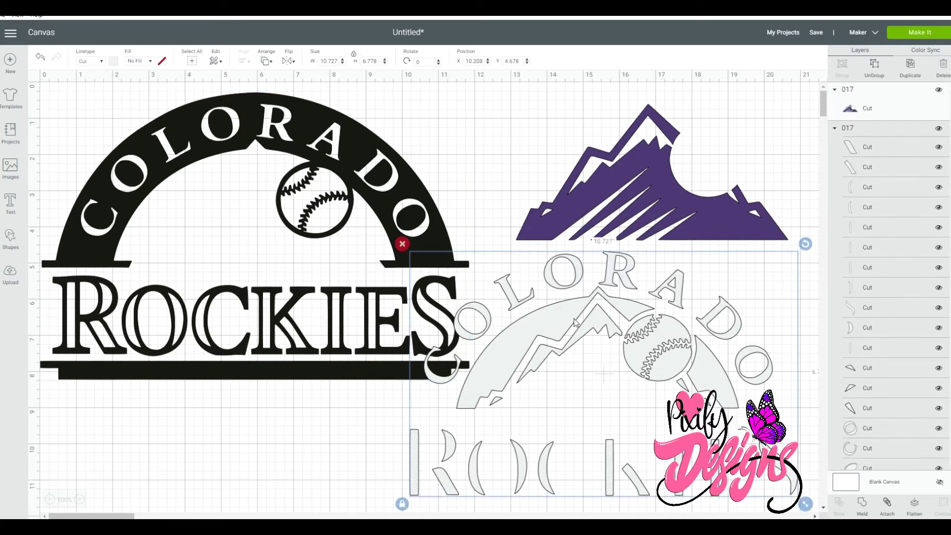
mouse_move(558, 315)
left_mouse_down()
mouse_move(565, 327)
mouse_move(562, 312)
left_mouse_up()
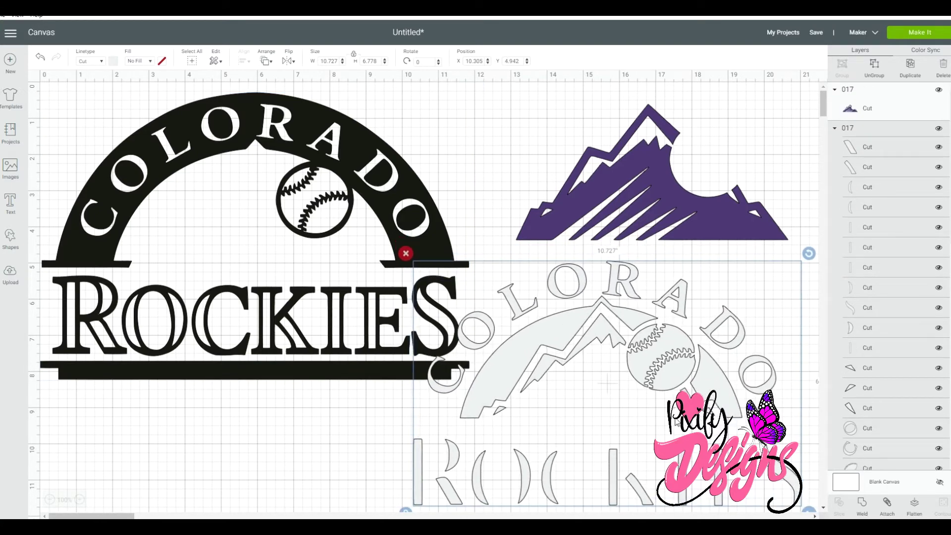
scroll(594, 405, "down", 3)
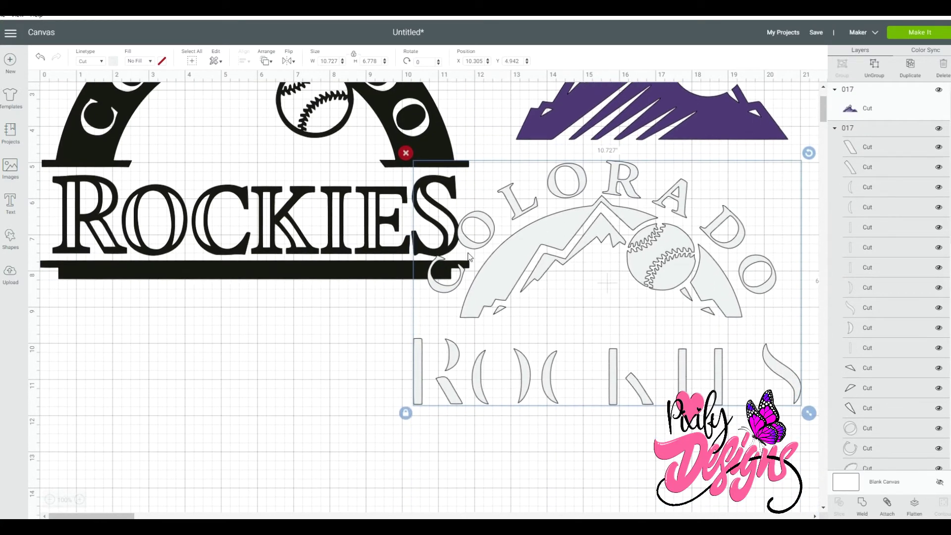
left_click_drag(503, 271, 503, 290)
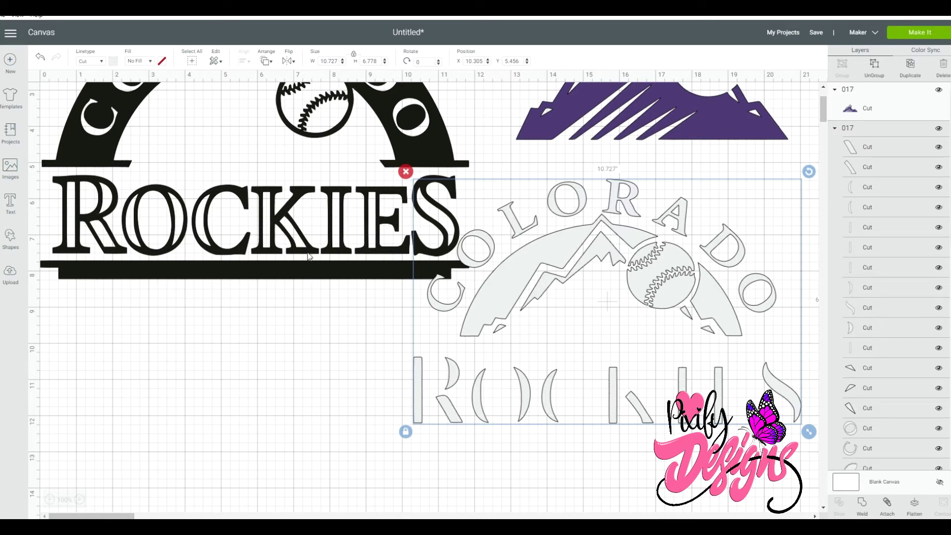
left_click(590, 484)
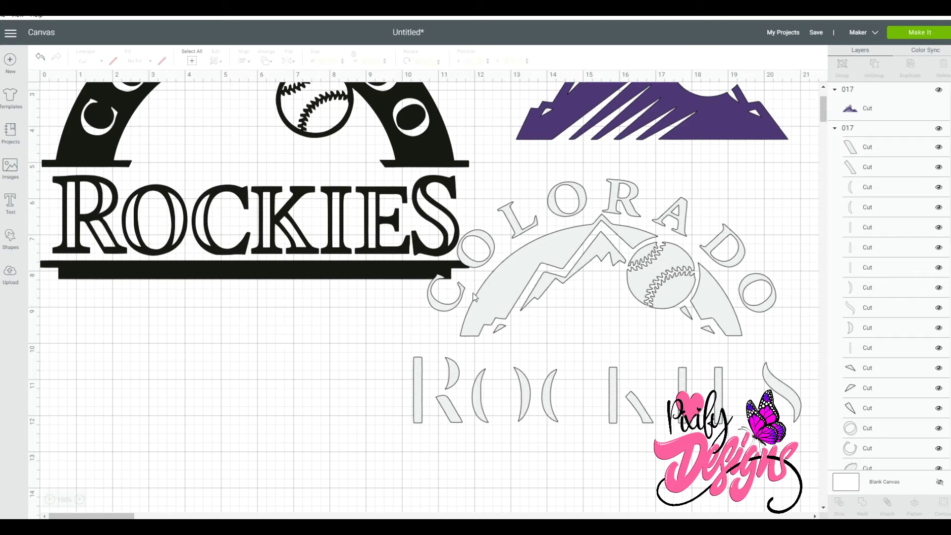
- Try to move the white letter C of COLORADO on its own, away from the rest of the white group
left_click(883, 151)
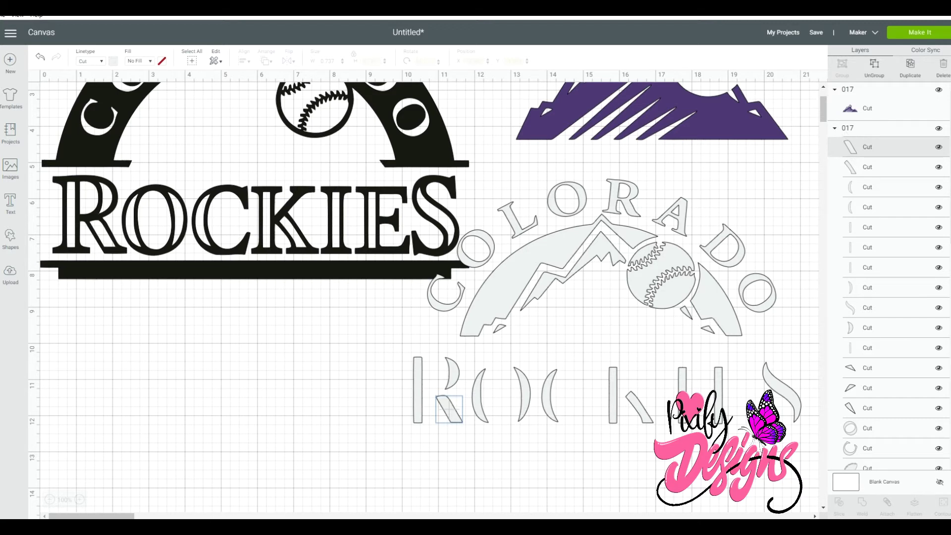
scroll(948, 319, "down", 5)
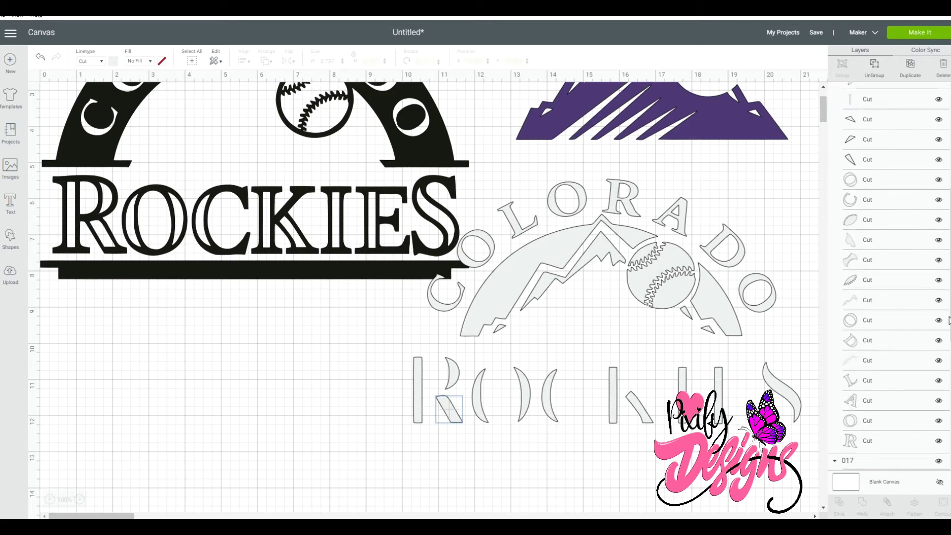
left_click(885, 200)
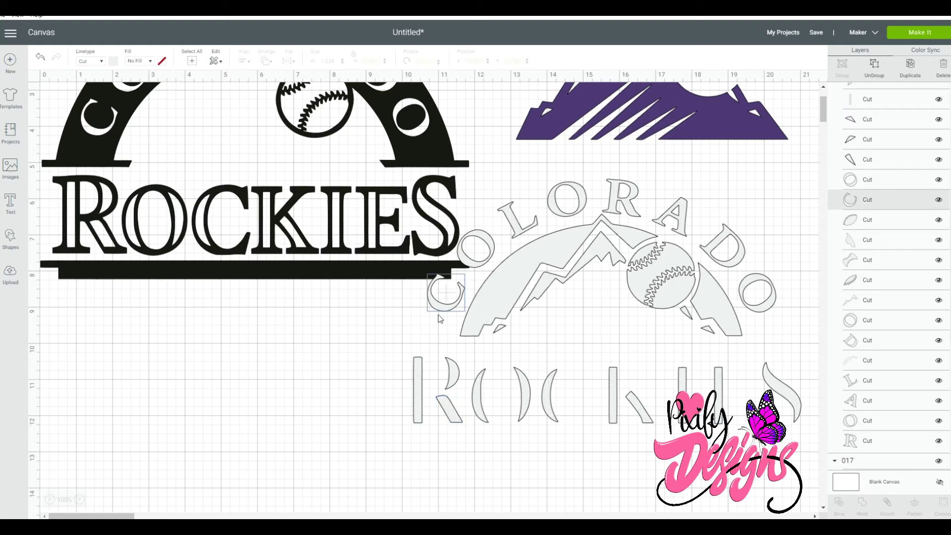
mouse_move(439, 308)
left_mouse_down()
mouse_move(398, 325)
mouse_move(425, 320)
left_mouse_up()
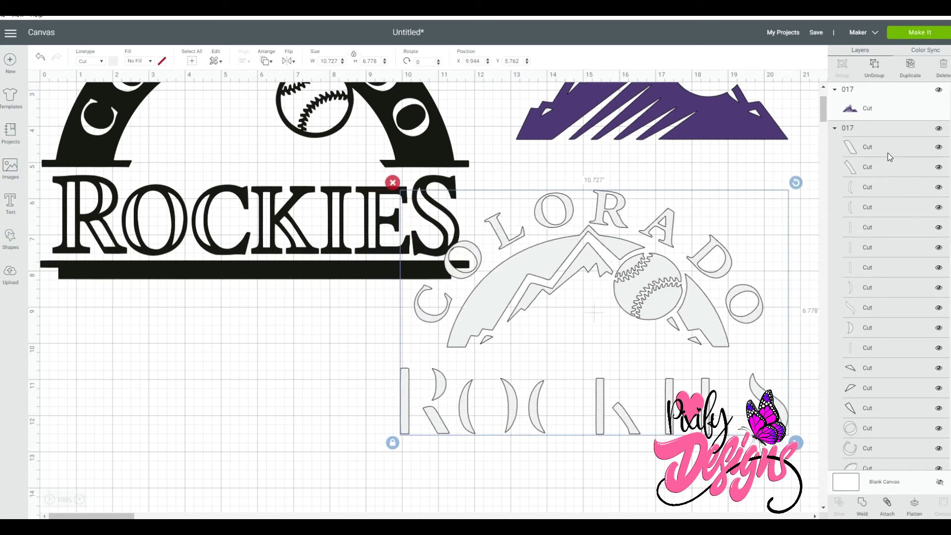
- Ungroup the white layer group into its individual pieces and select the white arch piece on its own
scroll(889, 278, "down", 10)
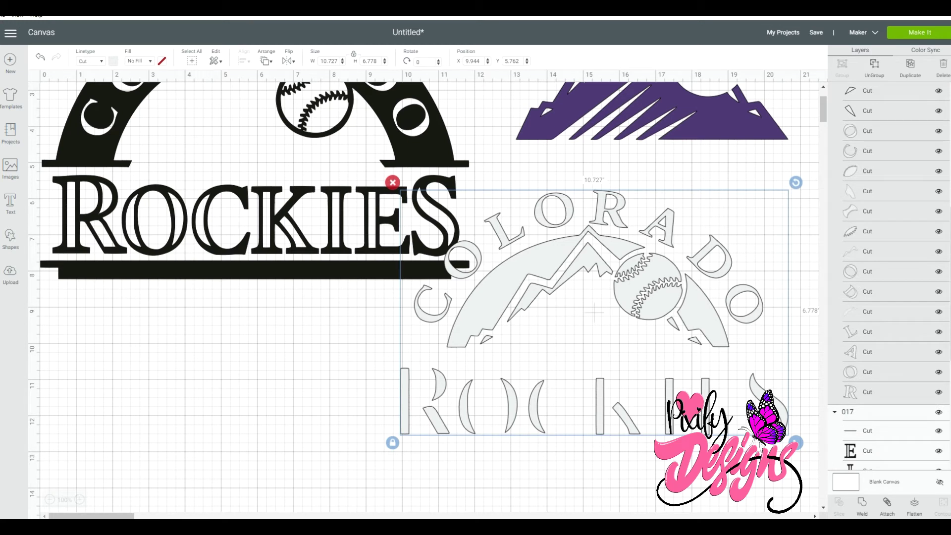
scroll(882, 195, "up", 1)
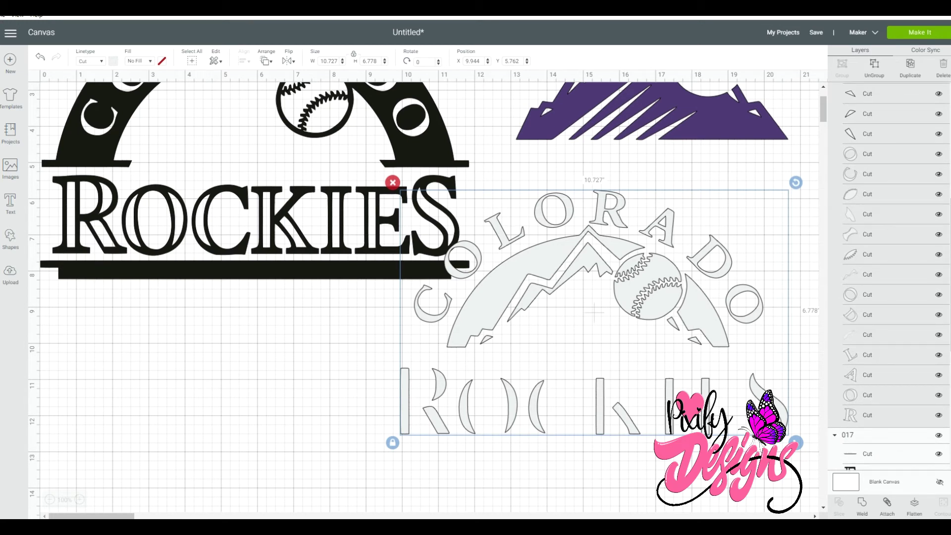
left_click(872, 181)
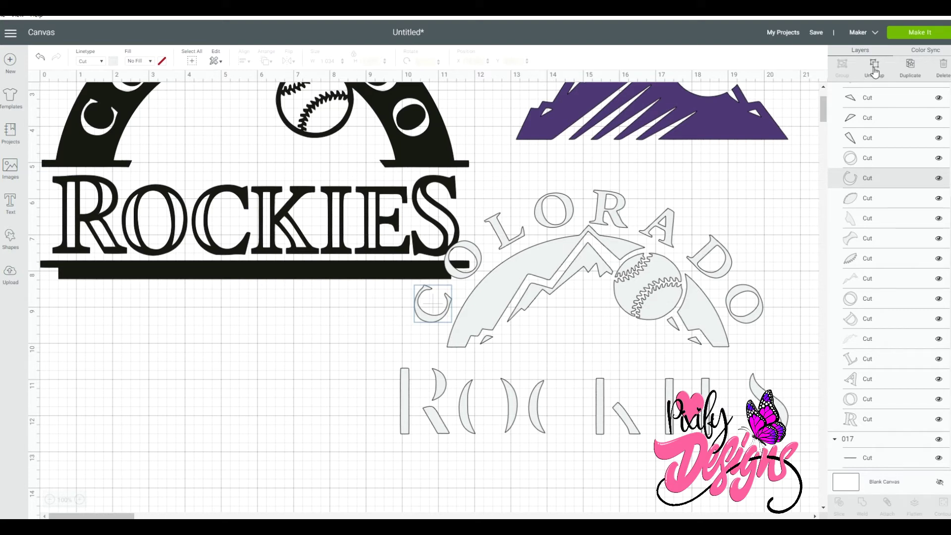
left_click(547, 259)
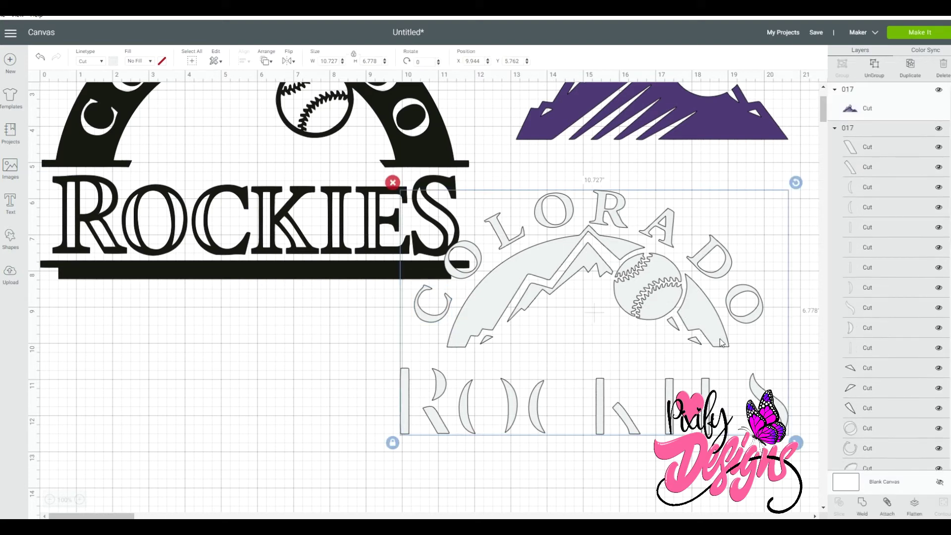
left_click(875, 69)
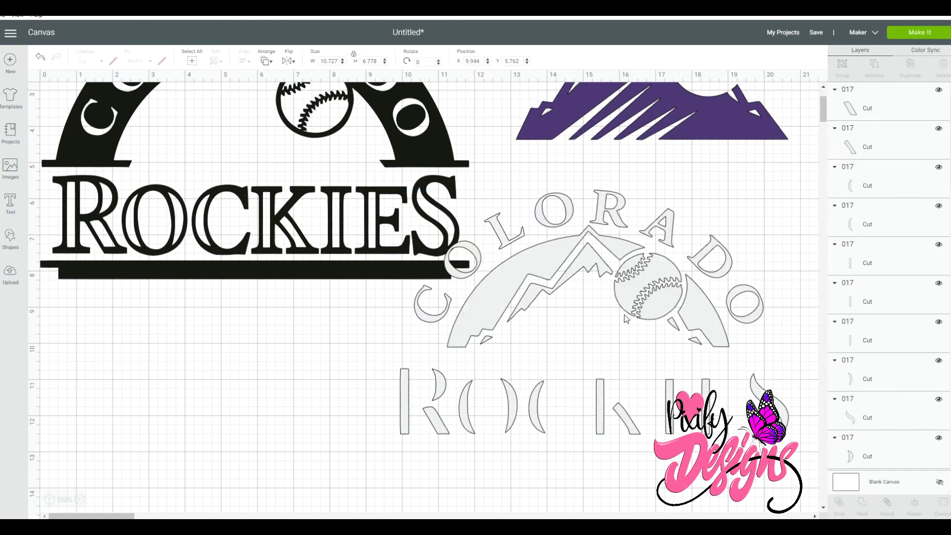
left_click(573, 273)
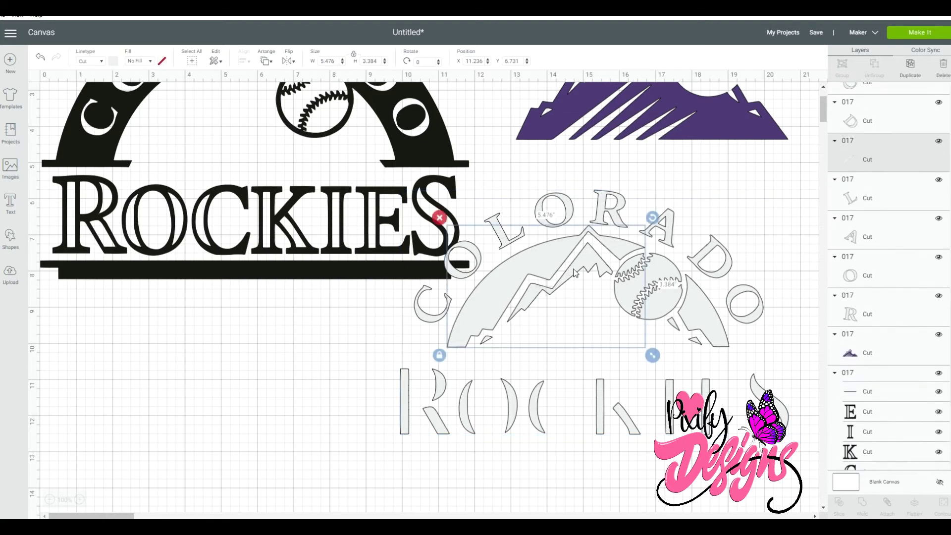
- Move the white C of COLORADO to about X 2.4, Y 9.25 and its first O to about X 4.6, Y 9.2
left_click(421, 315)
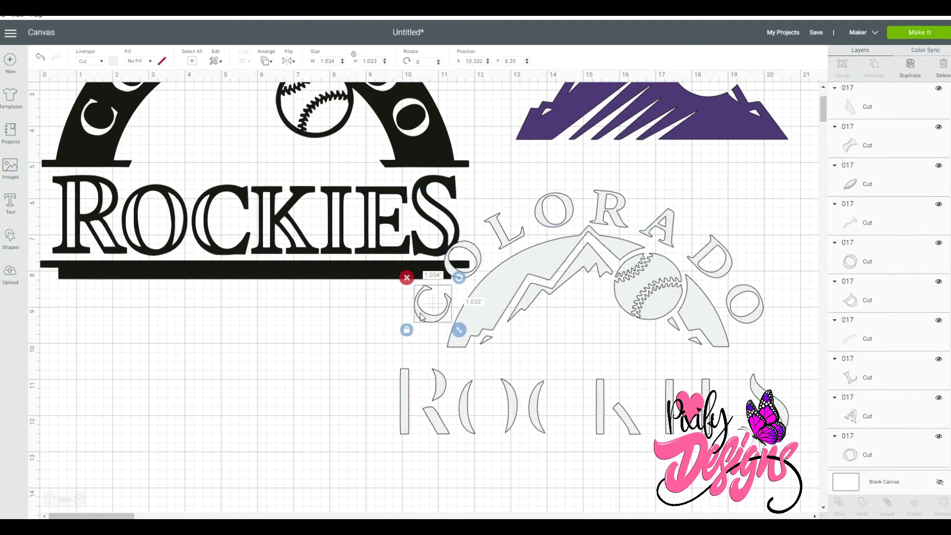
left_click_drag(396, 329, 110, 361)
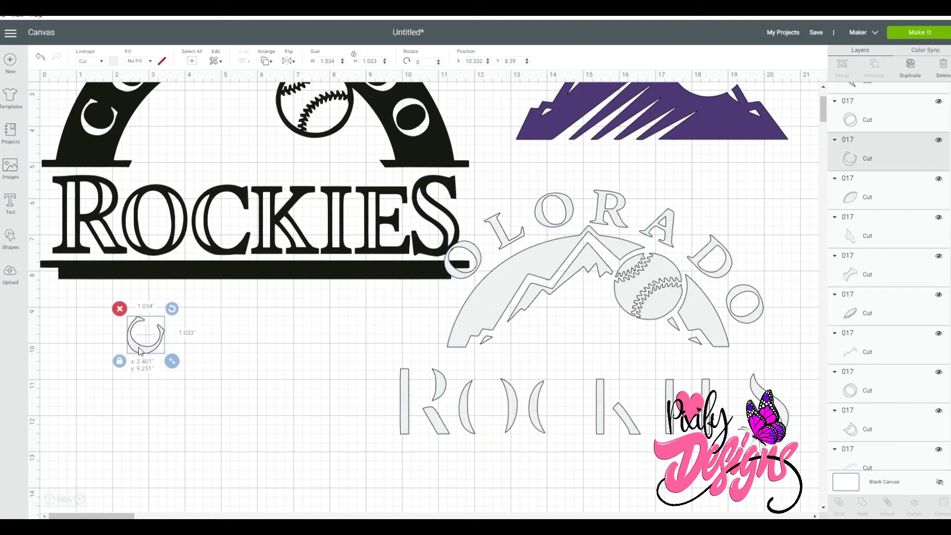
left_click(459, 272)
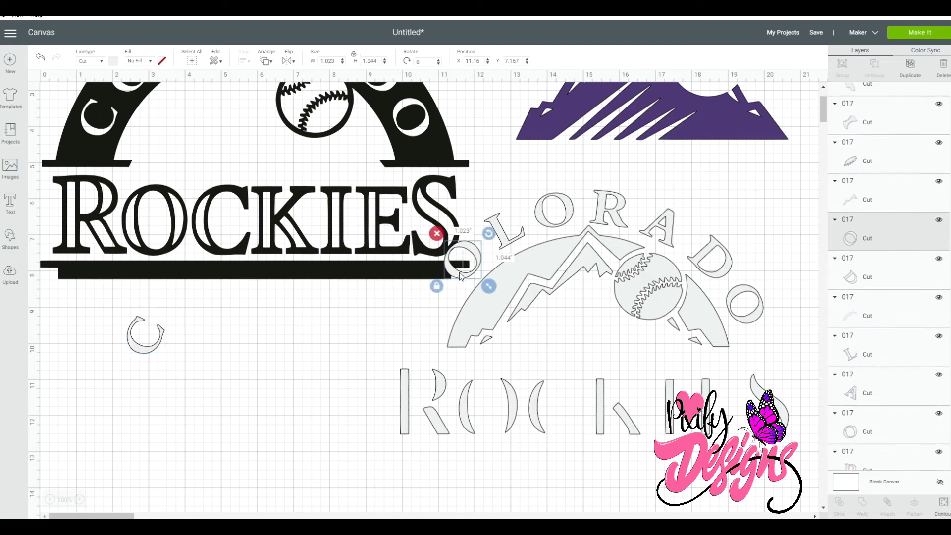
left_click_drag(454, 275, 216, 353)
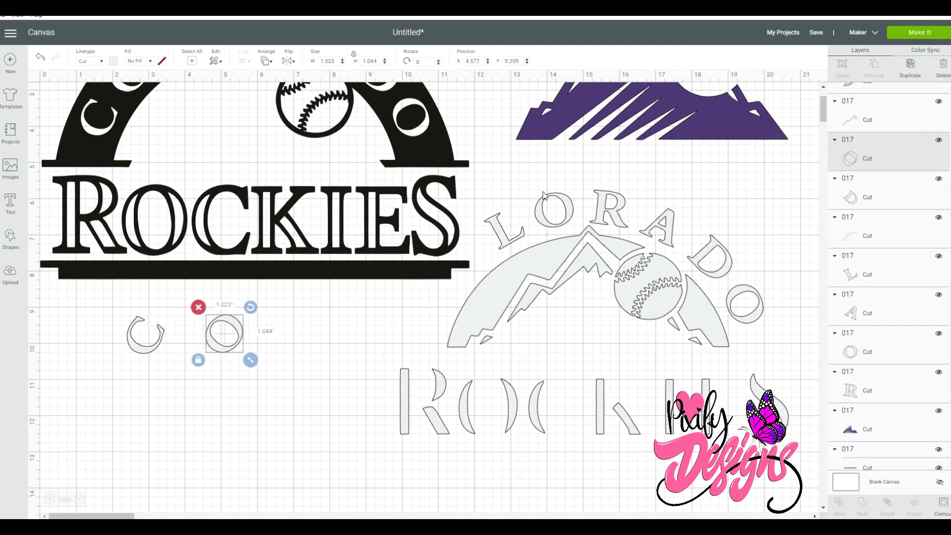
- Move the white mountain ridge piece to about X 6.3, Y 9.1 and the large white arch piece to about X 3.6, Y 10.9
left_click(503, 239)
mouse_move(503, 239)
left_mouse_down()
mouse_move(315, 344)
mouse_move(466, 250)
mouse_move(493, 244)
left_mouse_up()
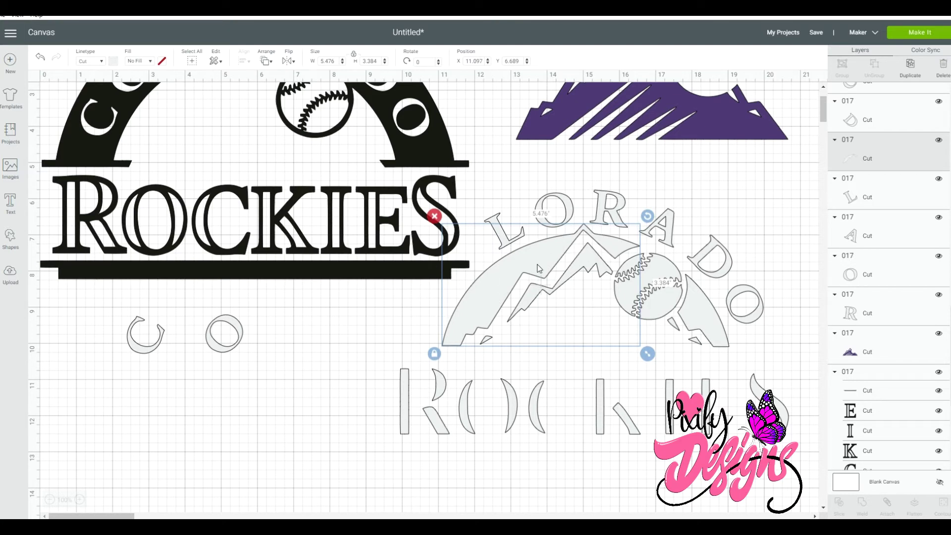
left_click_drag(539, 267, 302, 335)
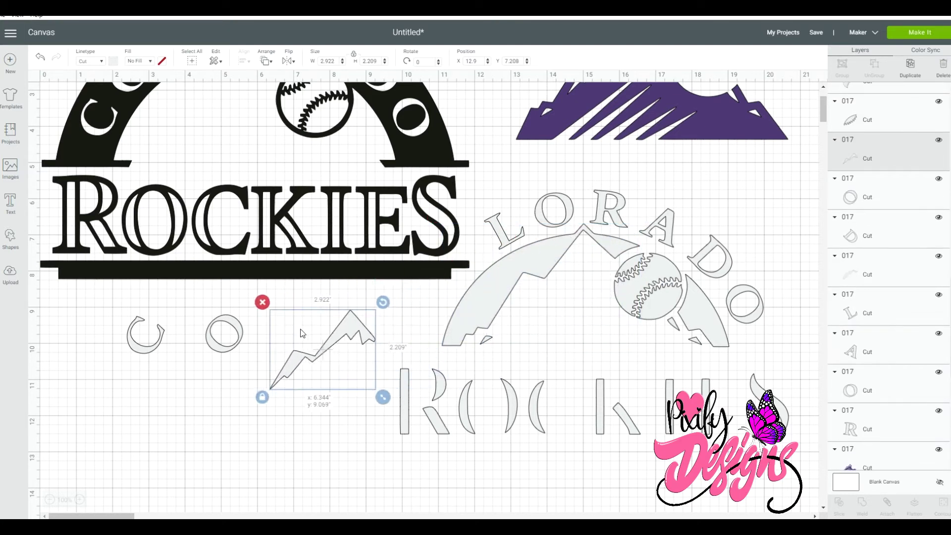
left_click(539, 266)
left_click_drag(538, 266, 266, 419)
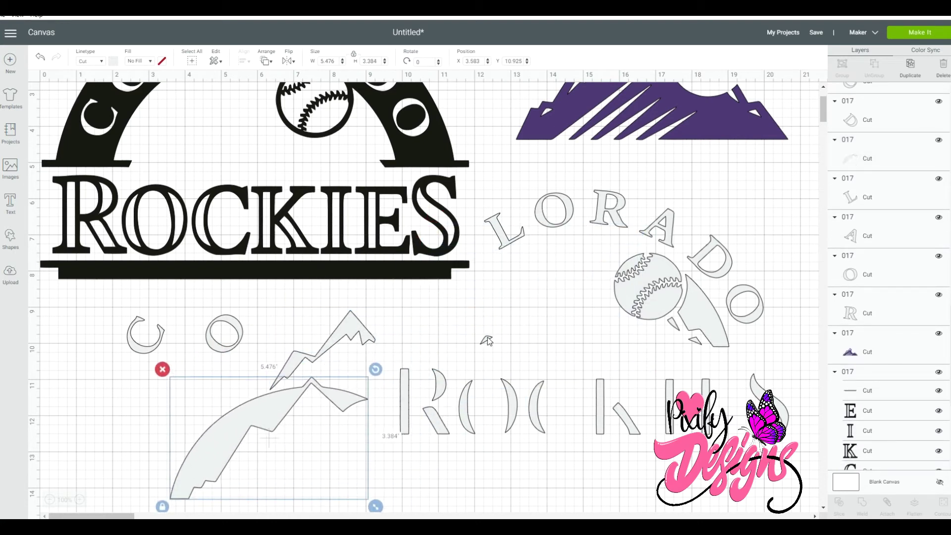
- Move the small white sliver to about X 10.2, Y 9.6, the L to X 11.1, Y 9.4, and the second O to X 12.8, Y 8.2
left_click(488, 339)
left_click_drag(487, 339, 418, 321)
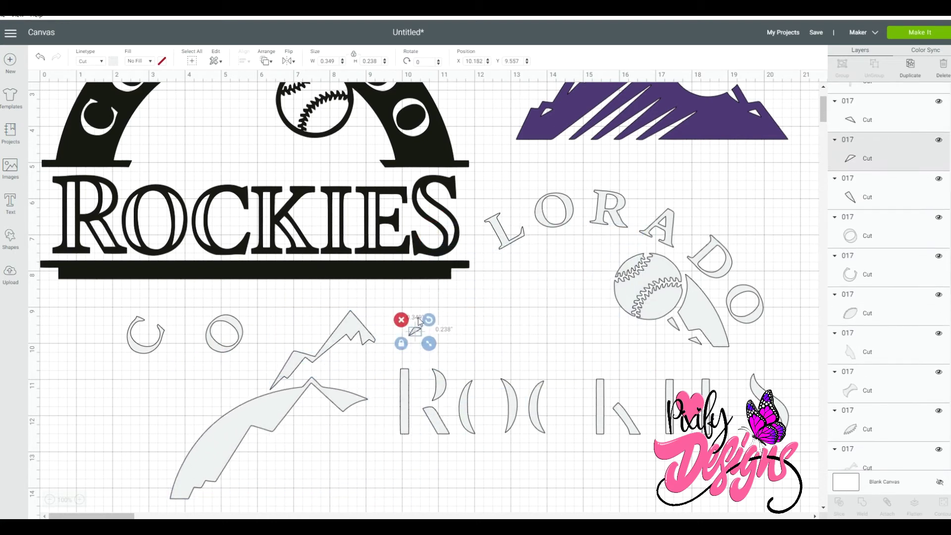
left_click(506, 240)
left_click_drag(506, 240, 466, 349)
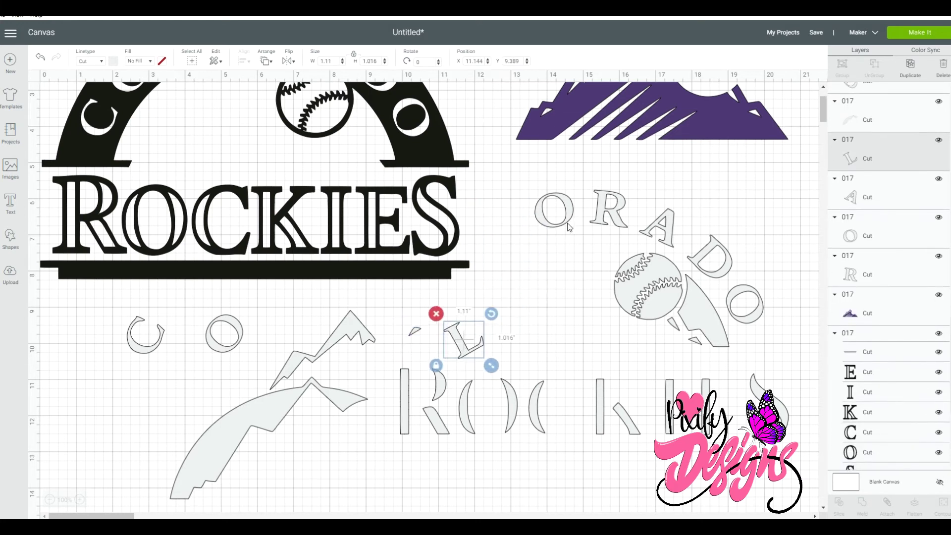
left_click_drag(570, 227, 539, 313)
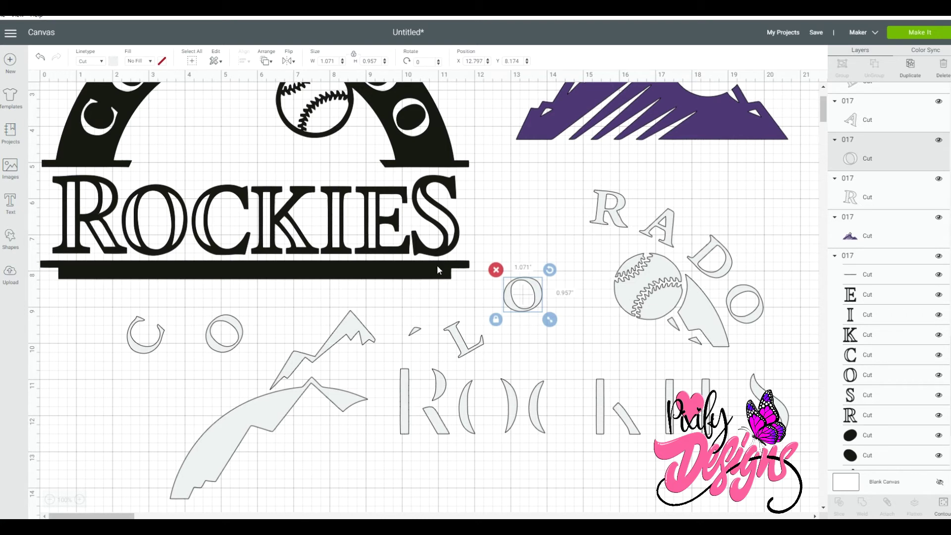
- Group the RADO letters with the baseball and nearby white pieces, move the group to about X 14.7, Y 5.9, and deselect it
left_click_drag(570, 171, 778, 359)
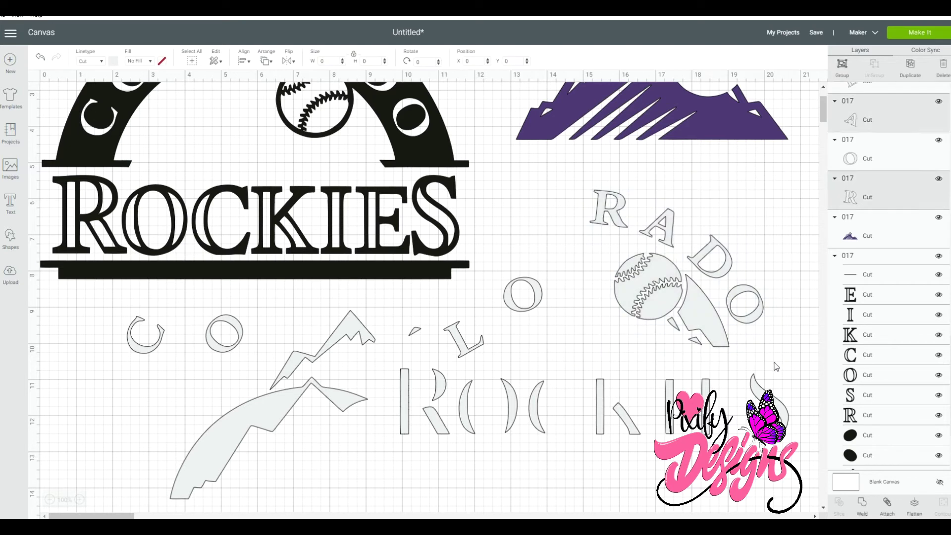
left_click(843, 67)
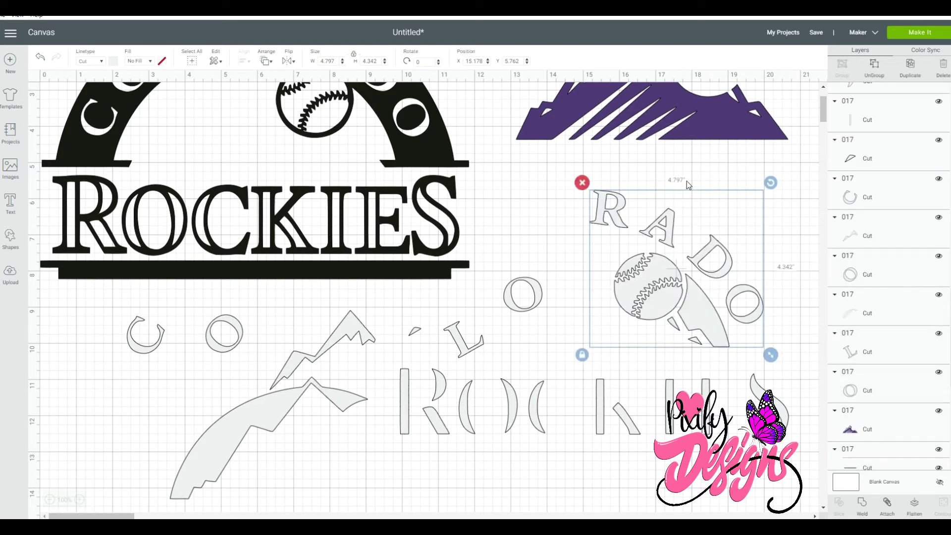
left_click_drag(740, 305, 683, 306)
scroll(438, 290, "down", 3)
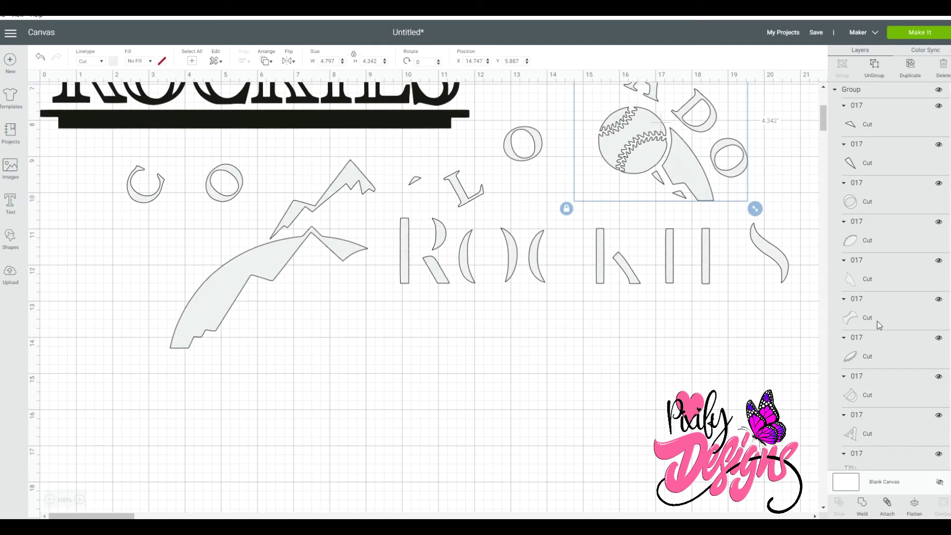
scroll(541, 248, "up", 2)
scroll(541, 248, "up", 4)
scroll(588, 334, "down", 1)
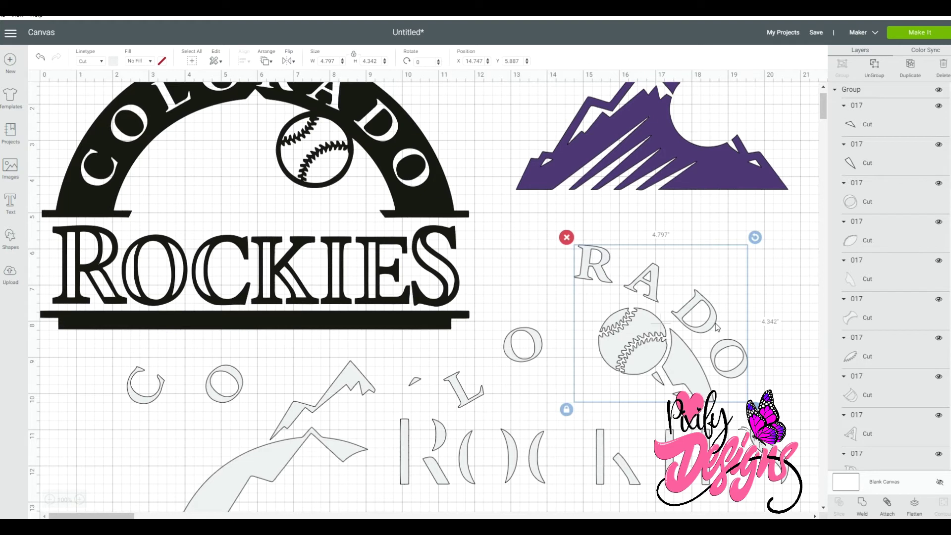
scroll(716, 326, "down", 1)
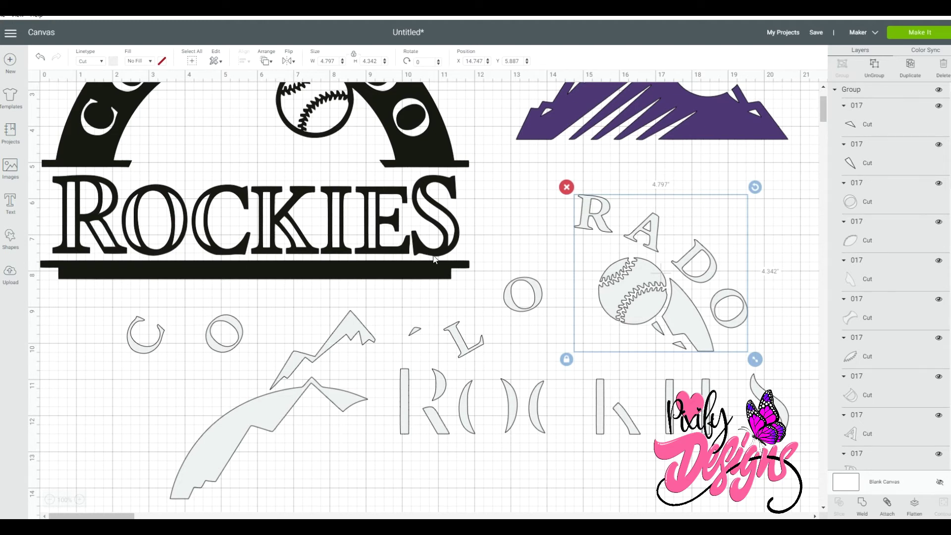
left_click(609, 348)
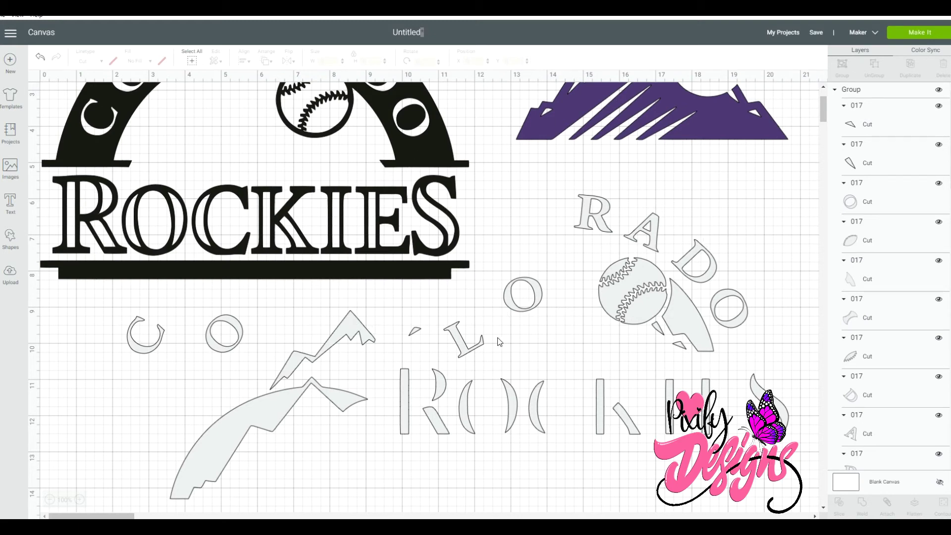
- Undo the piece moves, the regrouping, the white layer's ungrouping and the color layer moves until the logo is reassembled
left_click(41, 61)
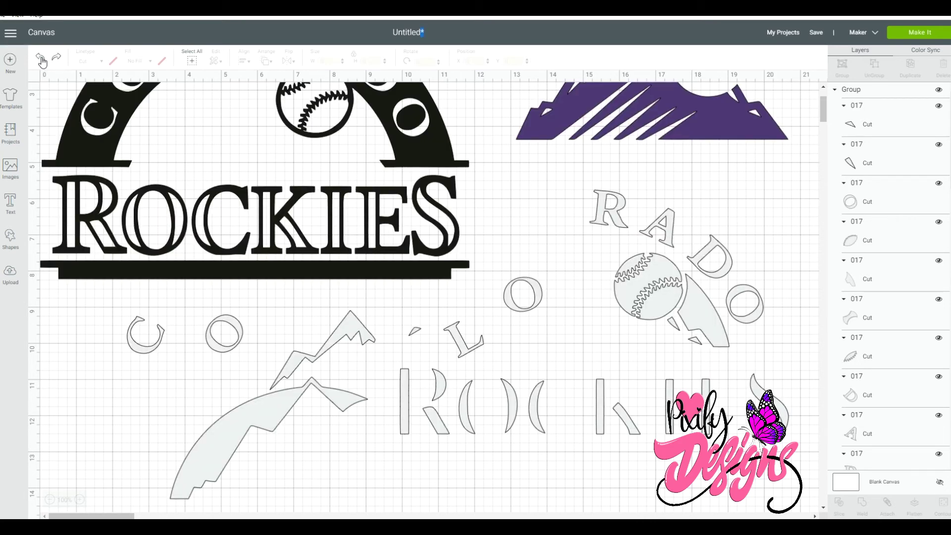
left_click(41, 60)
left_click(41, 60)
left_click(41, 61)
left_click(41, 61)
left_click(41, 60)
left_click(41, 60)
left_click(41, 60)
left_click(41, 60)
left_click(41, 60)
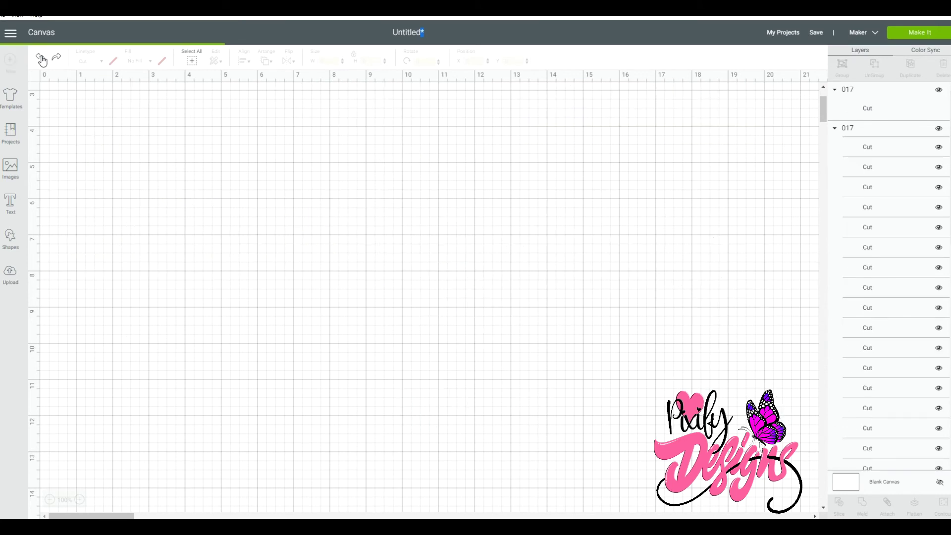
left_click(41, 60)
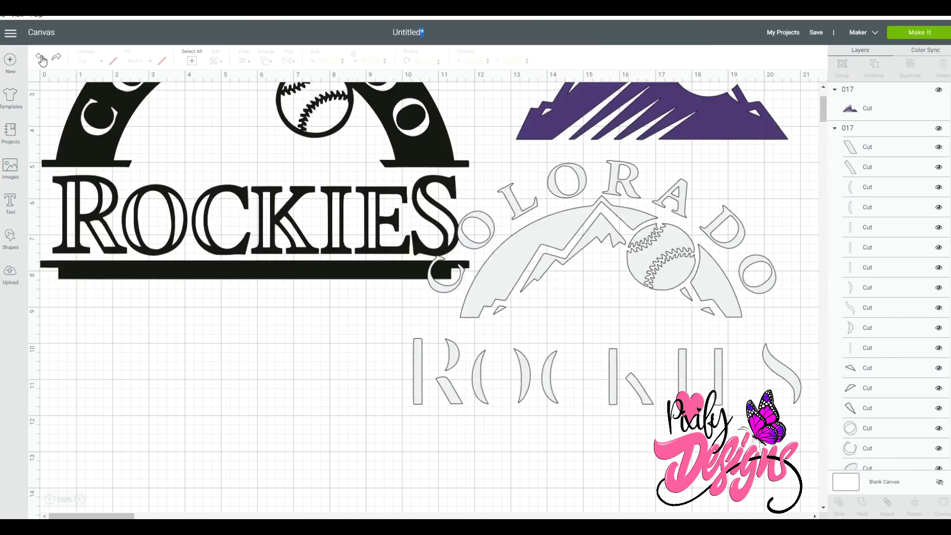
left_click(41, 60)
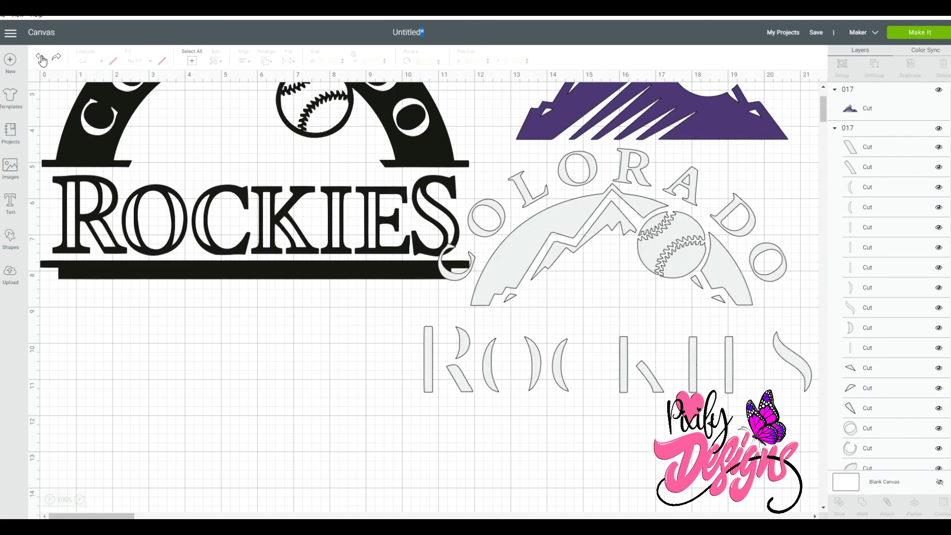
left_click(41, 61)
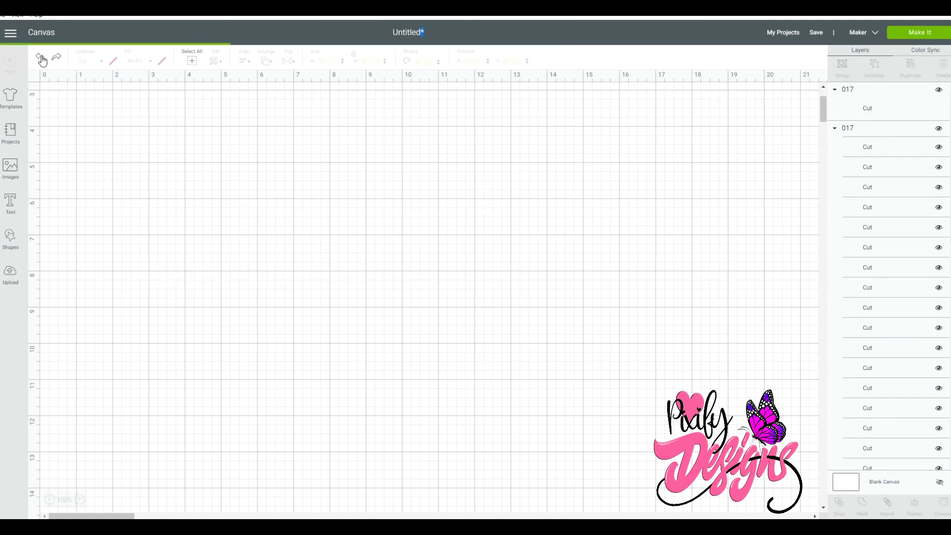
left_click(42, 60)
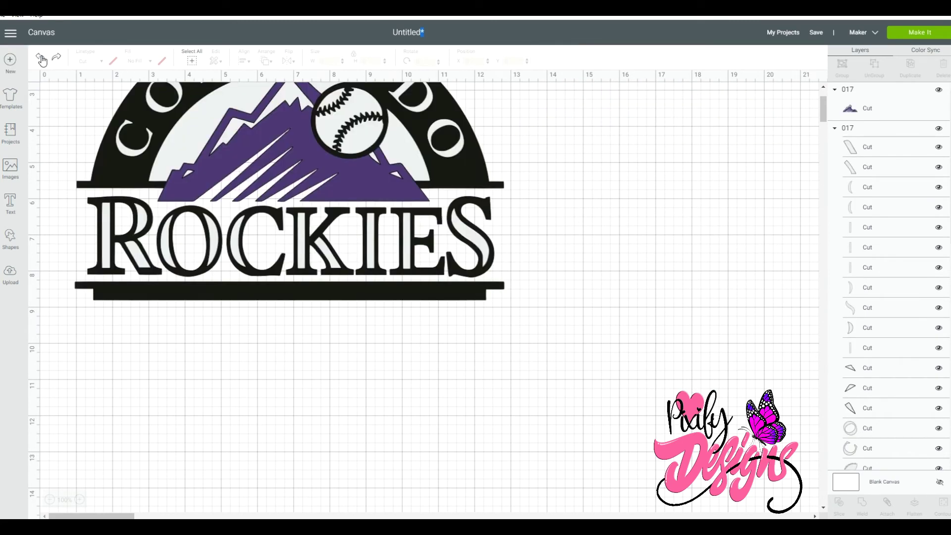
left_click(41, 60)
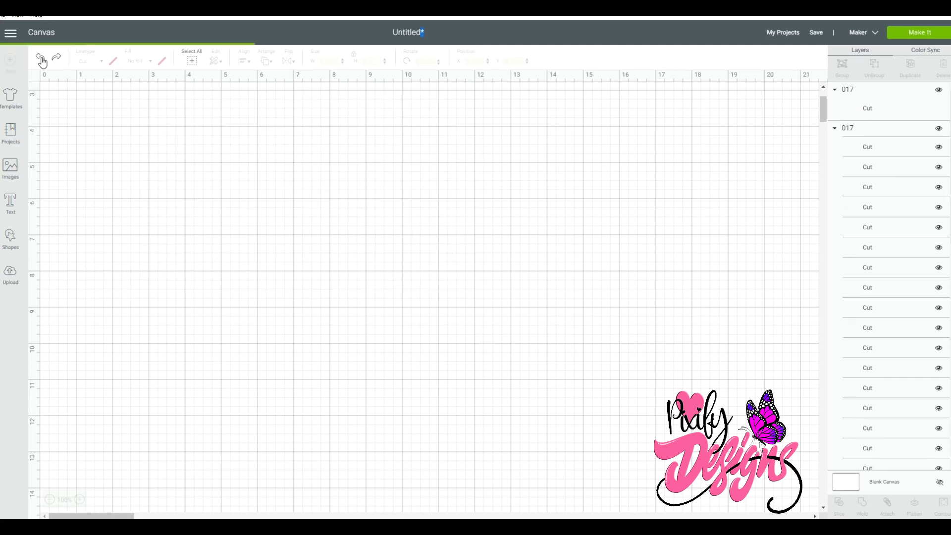
- Try moving the purple mountain to about X 5.2, Y 3.9, and undo that move and the logo's ungrouping
left_click_drag(270, 144, 309, 181)
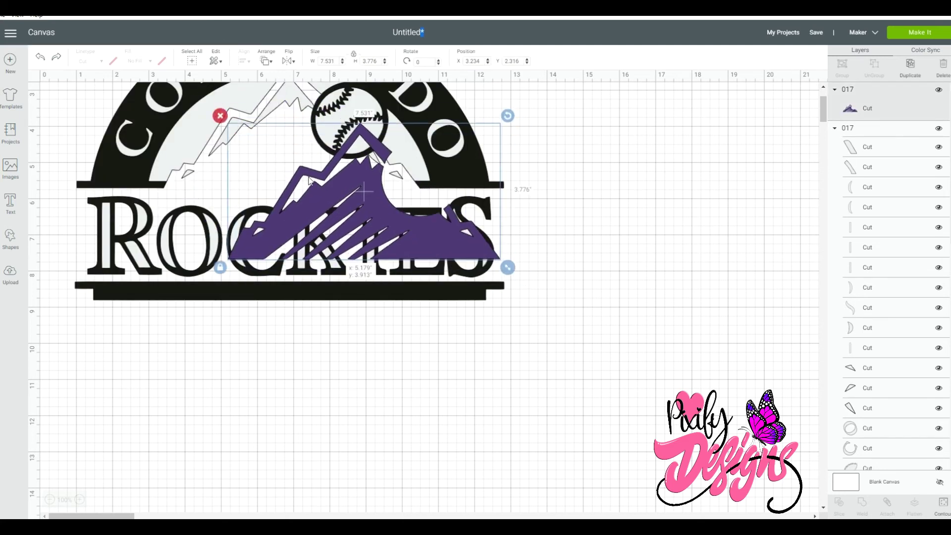
left_click(41, 61)
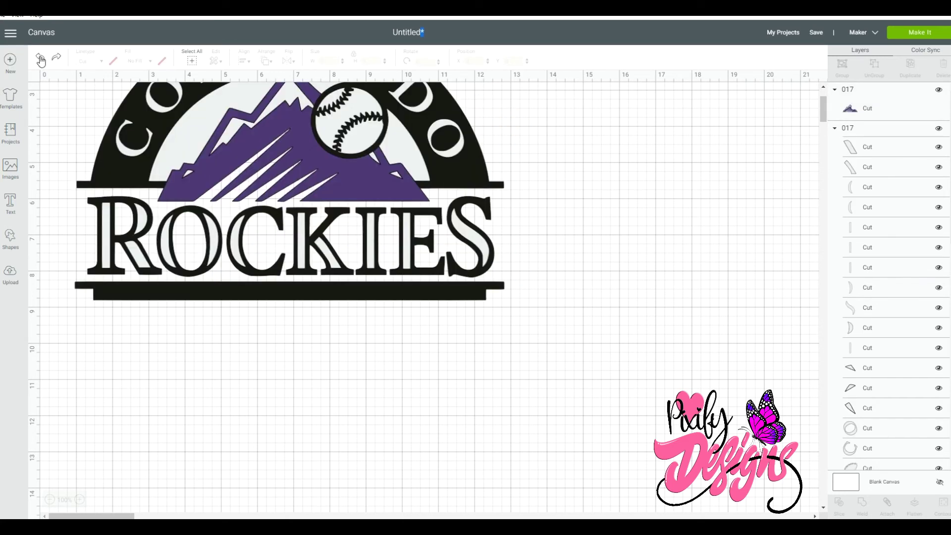
left_click(42, 60)
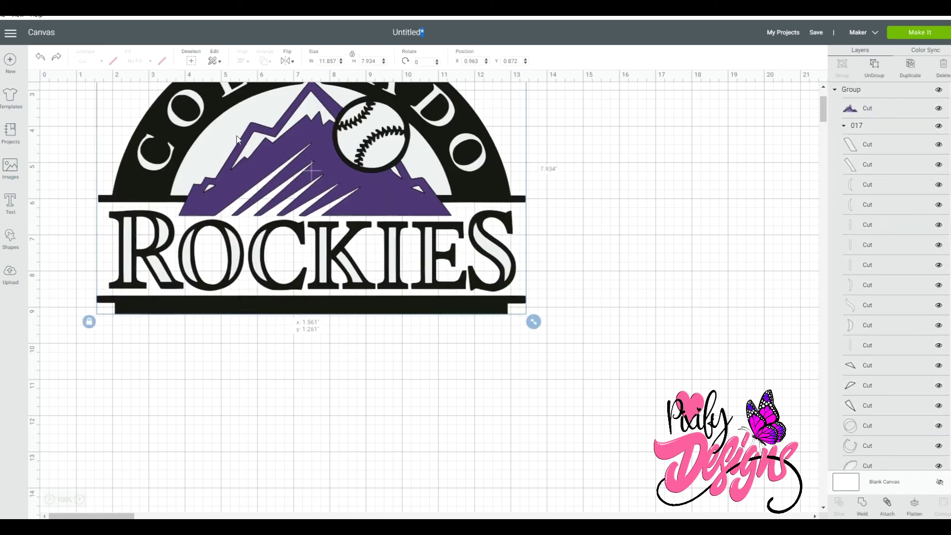
- Move the whole grouped logo to about X 1.8, Y 3.2 and ungroup it into color layers, selecting the purple mountain
left_click_drag(312, 217, 236, 210)
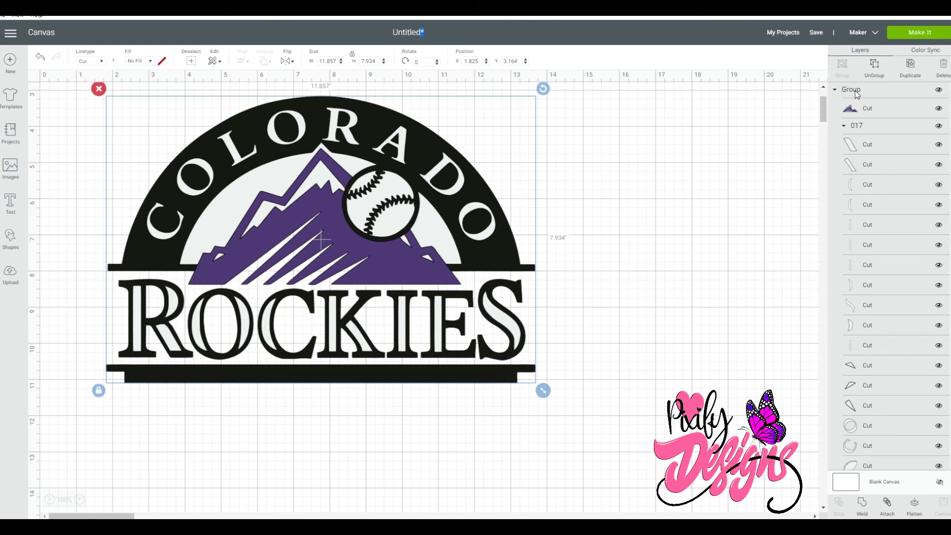
left_click(873, 68)
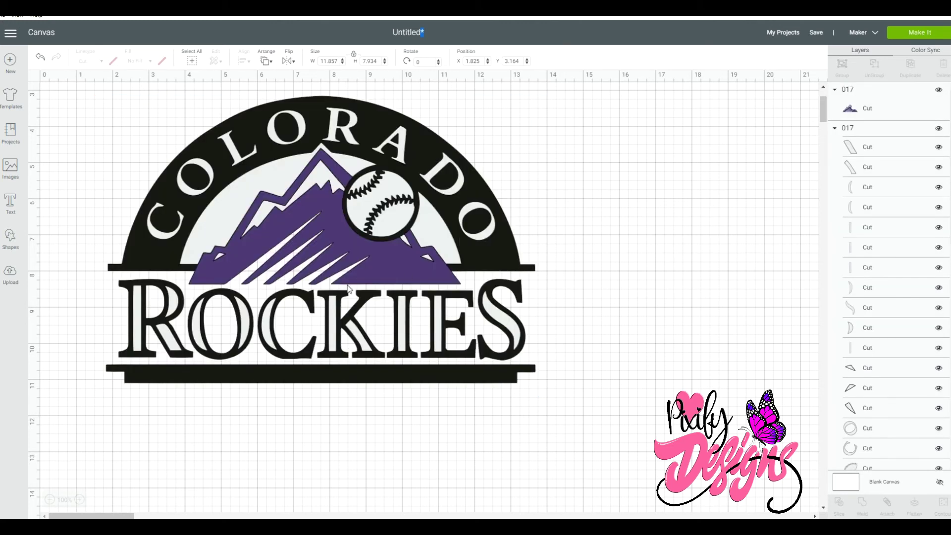
left_click(405, 267)
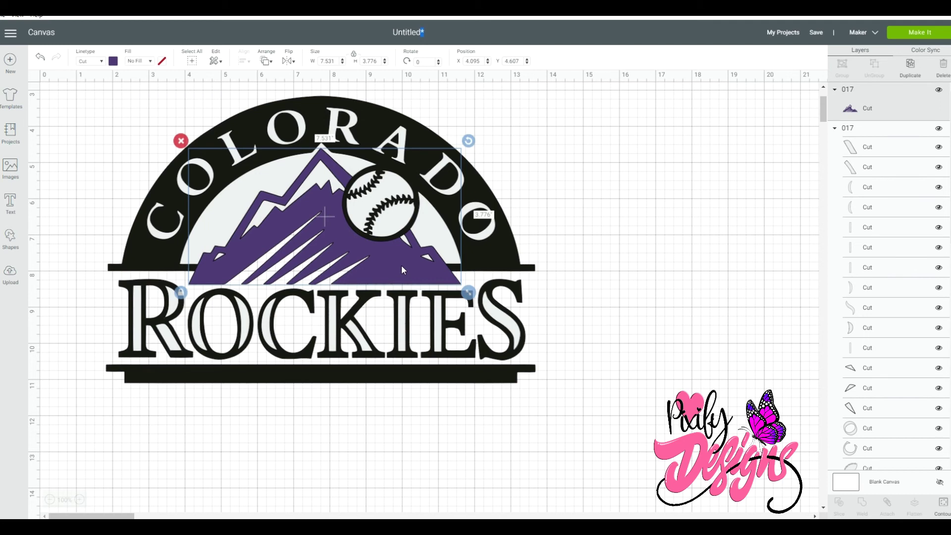
- Move the purple mountain beside the logo to about X 13.6, Y 3.4, and ungroup the black layer into pieces
left_click_drag(396, 266, 740, 220)
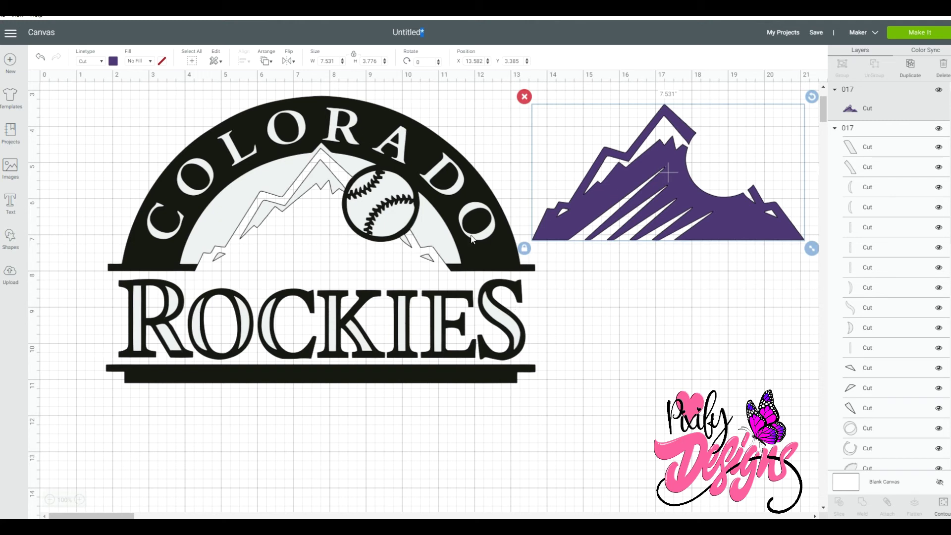
left_click(367, 129, "shift")
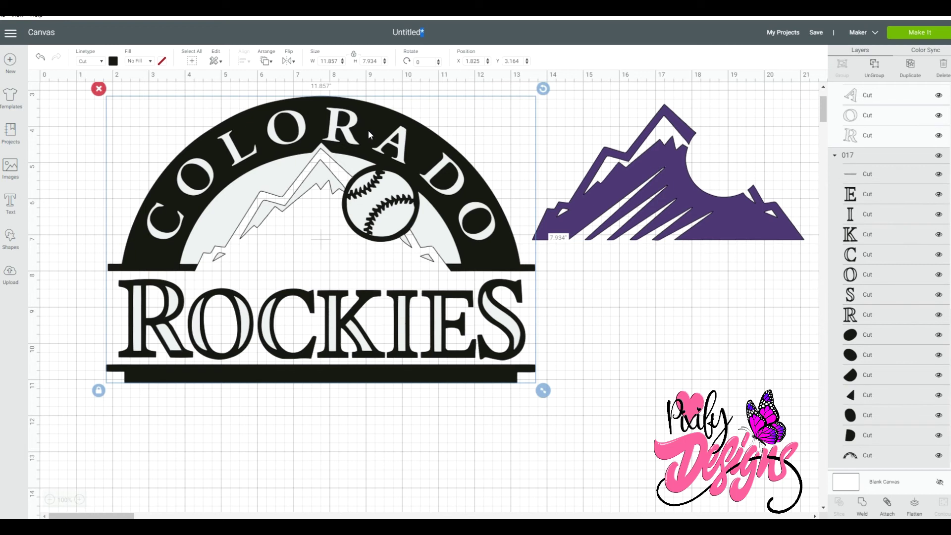
left_click(871, 68)
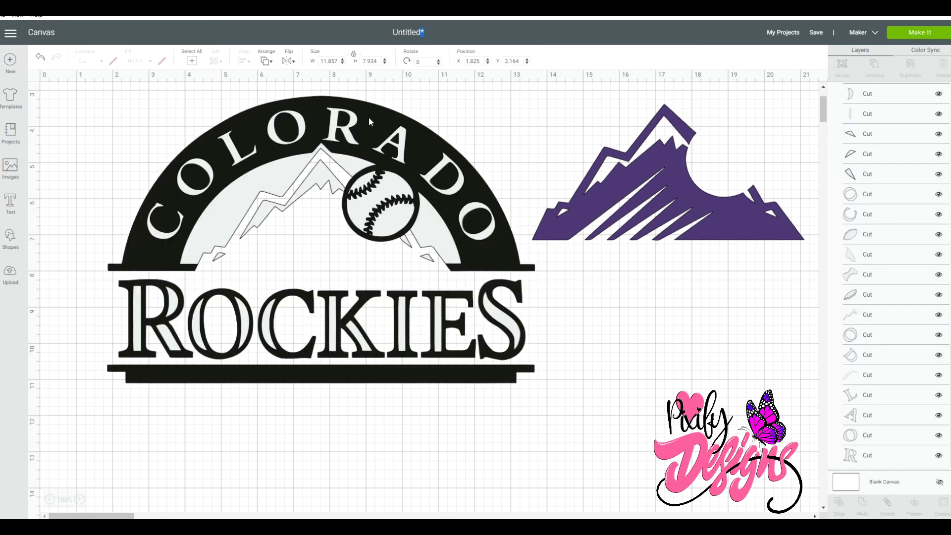
- Delete the large black arch piece behind the COLORADO letters
left_click(368, 117)
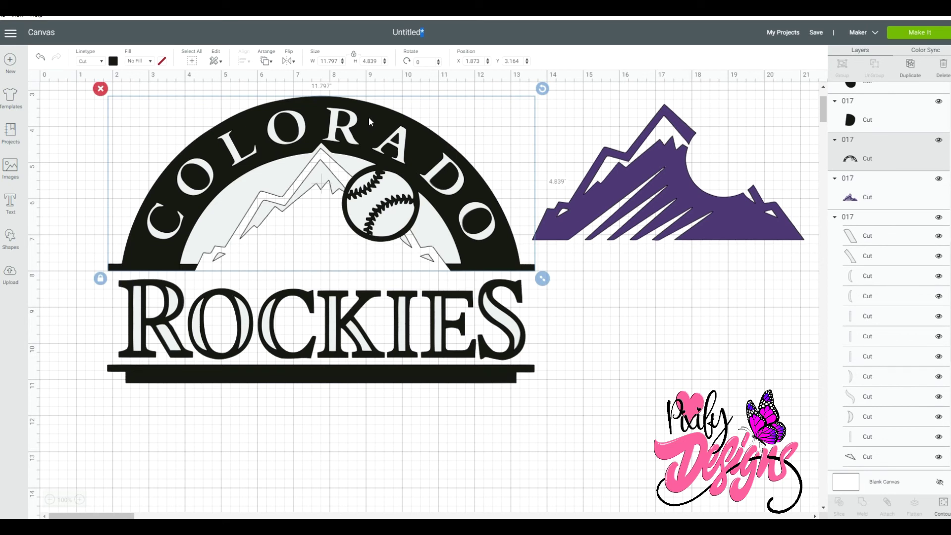
right_click(368, 117)
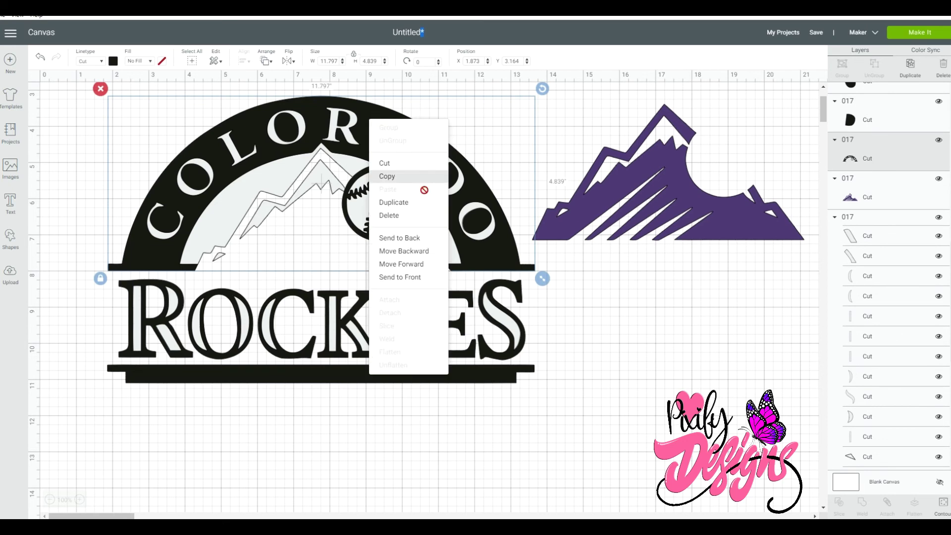
left_click(397, 215)
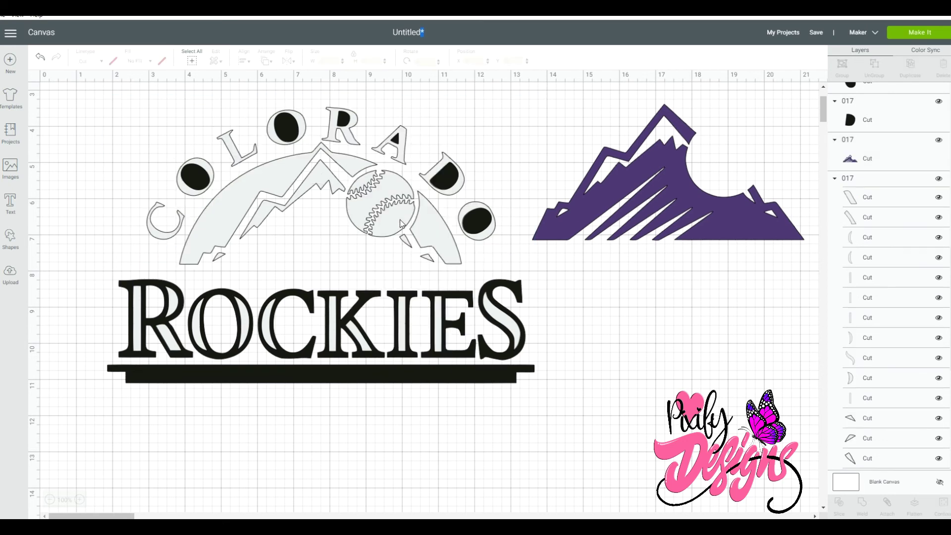
- Select the six black pieces inside the O, O, R, A, D and O of COLORADO and delete them together
left_click(194, 178)
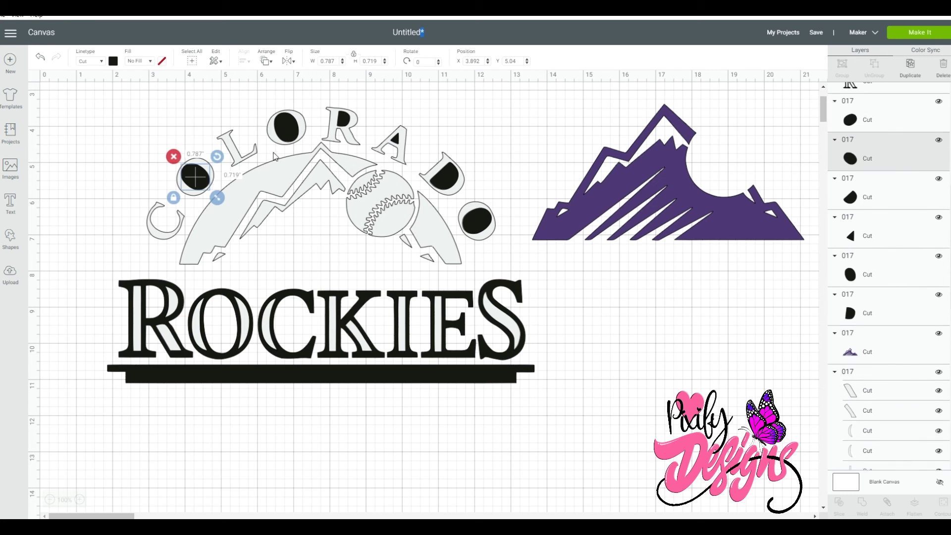
left_click(289, 124, "shift")
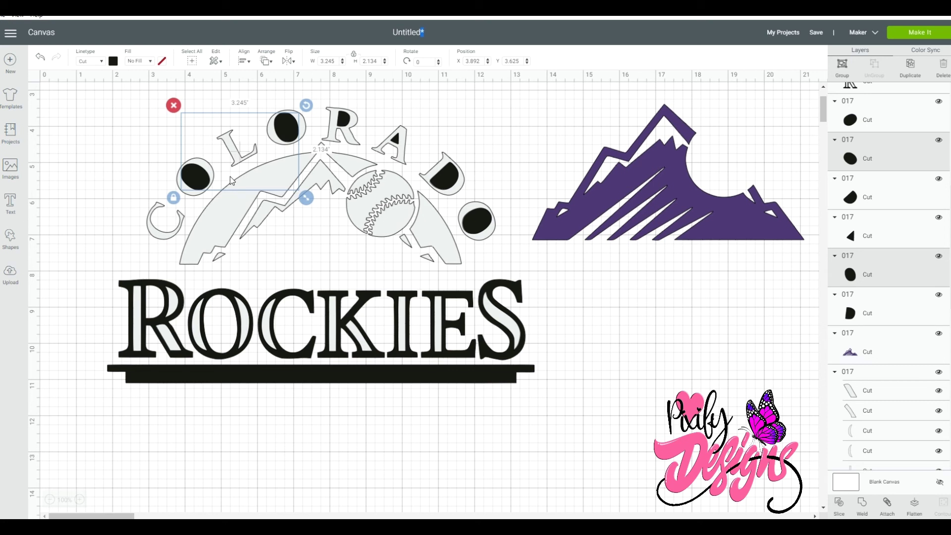
left_click(345, 122, "shift")
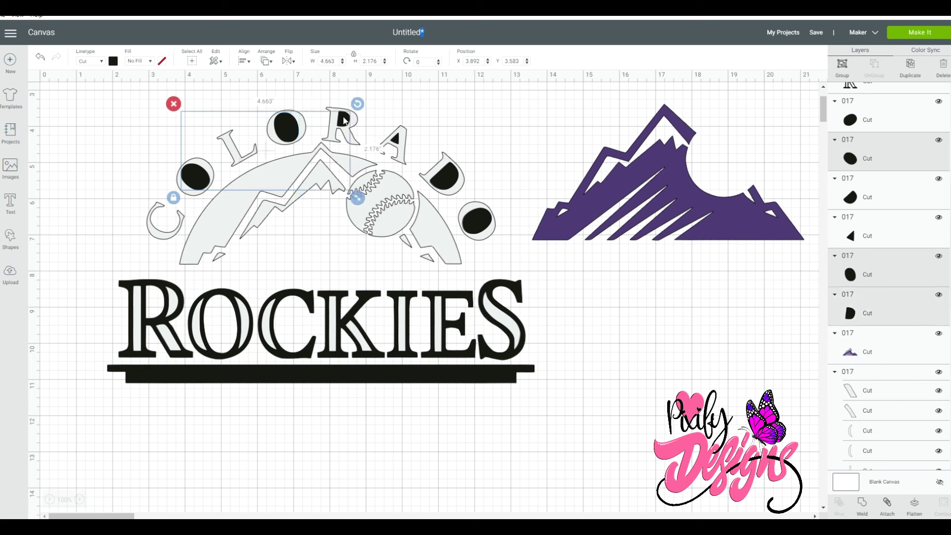
left_click(397, 144, "shift")
left_click(444, 166, "shift")
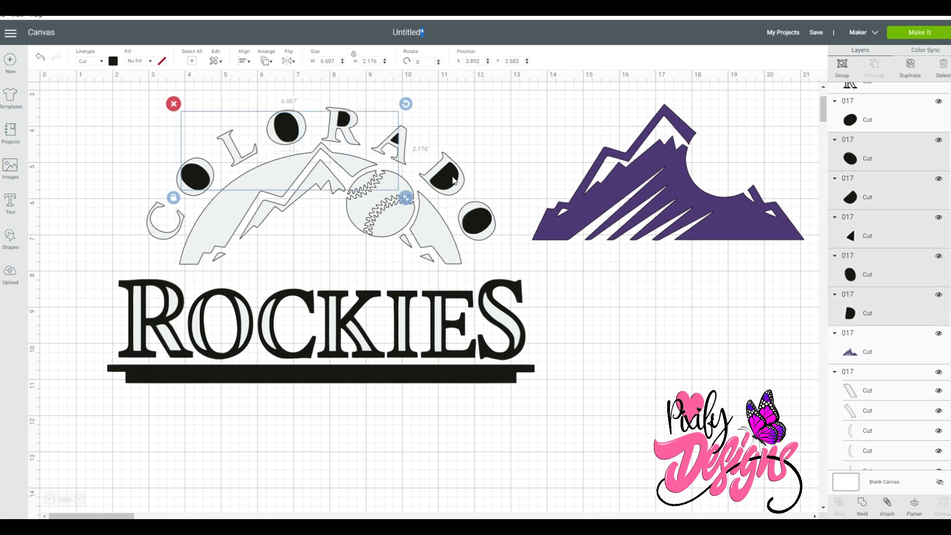
left_click(471, 217, "shift")
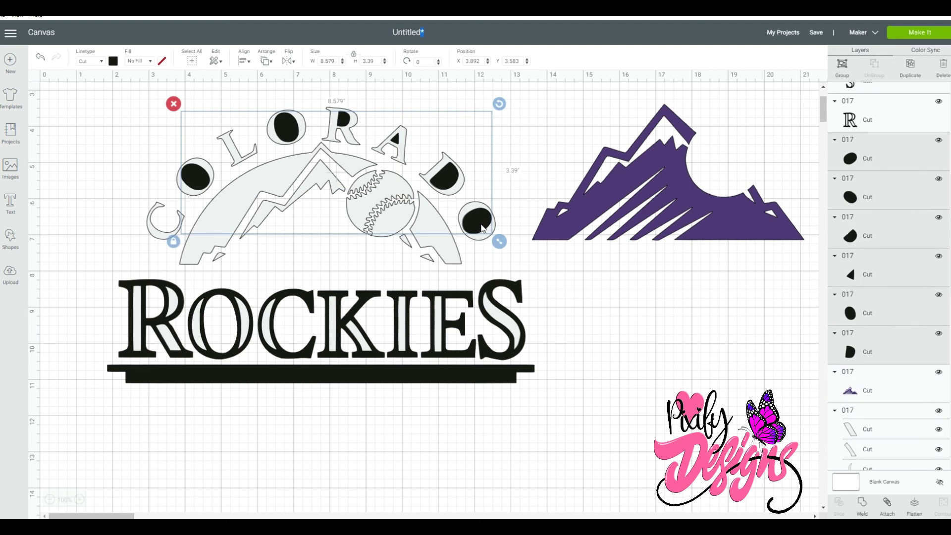
right_click(473, 221)
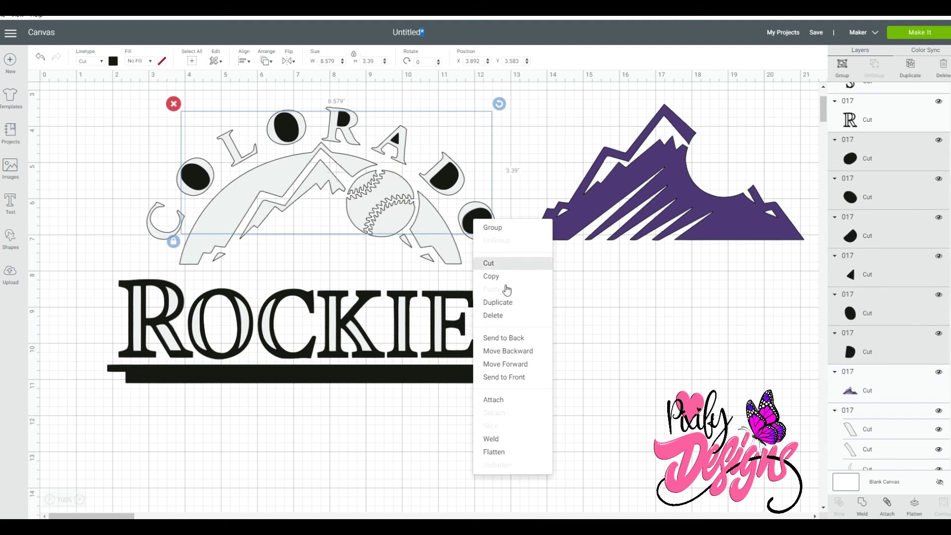
left_click(509, 314)
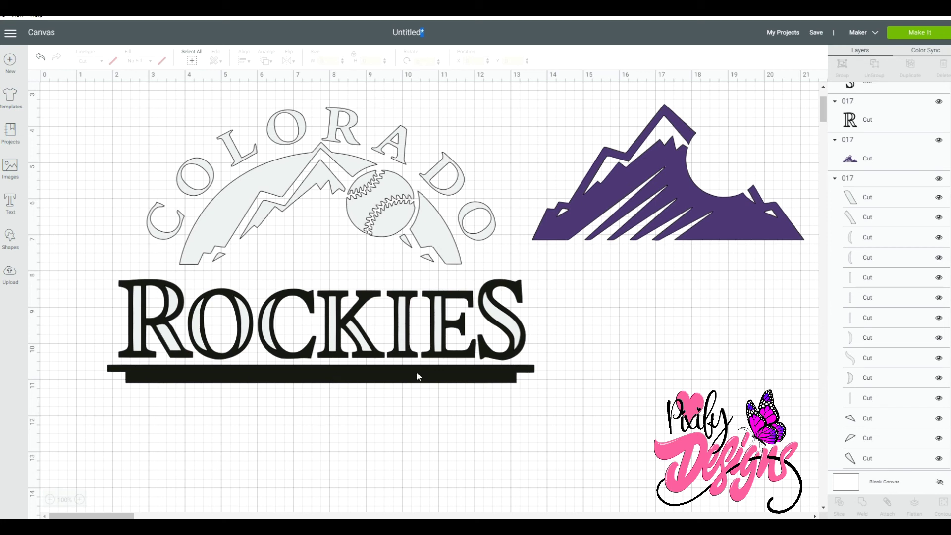
- Delete the black bar beneath the ROCKIES lettering
left_click(298, 379)
right_click(372, 380)
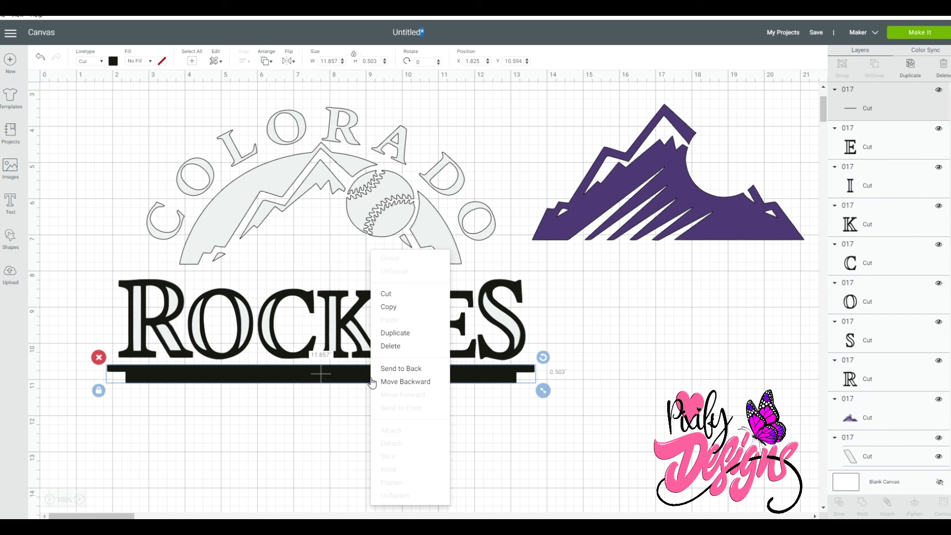
left_click(387, 347)
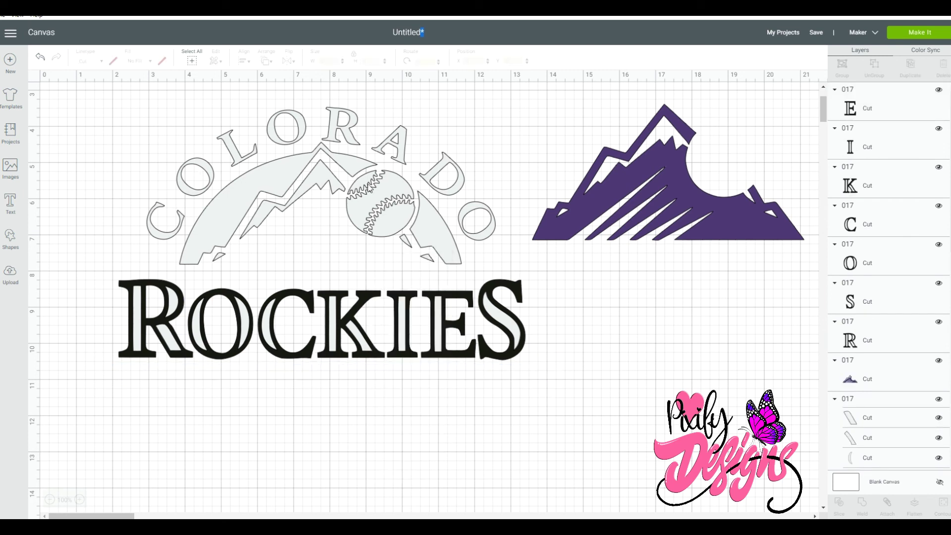
- Ungroup the white layer and delete its COLORADO letters, baseball and mountain background pieces above ROCKIES
left_click(241, 181)
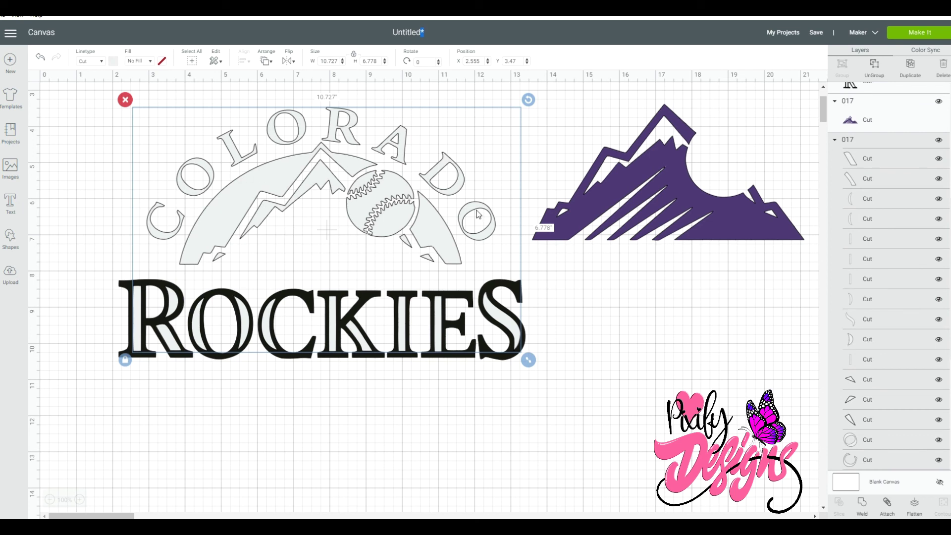
left_click(875, 70)
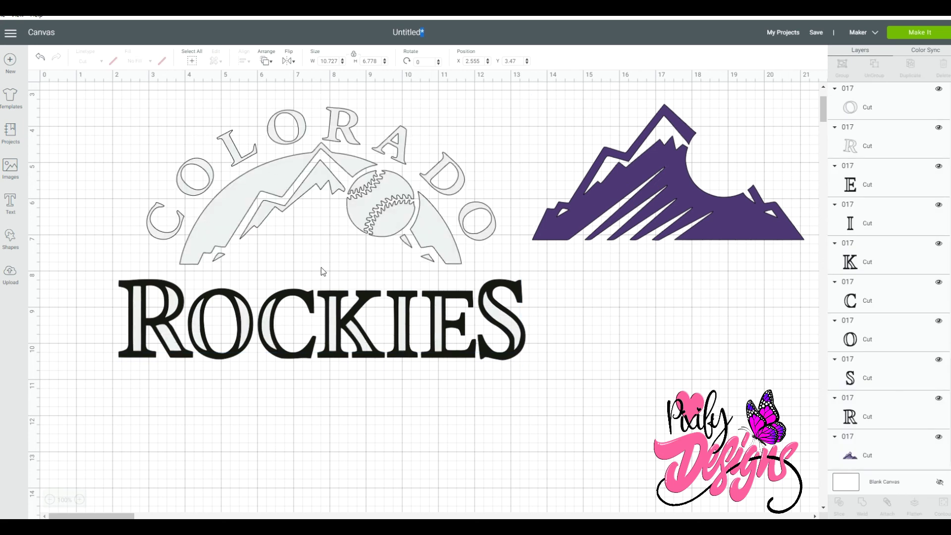
left_click(287, 131)
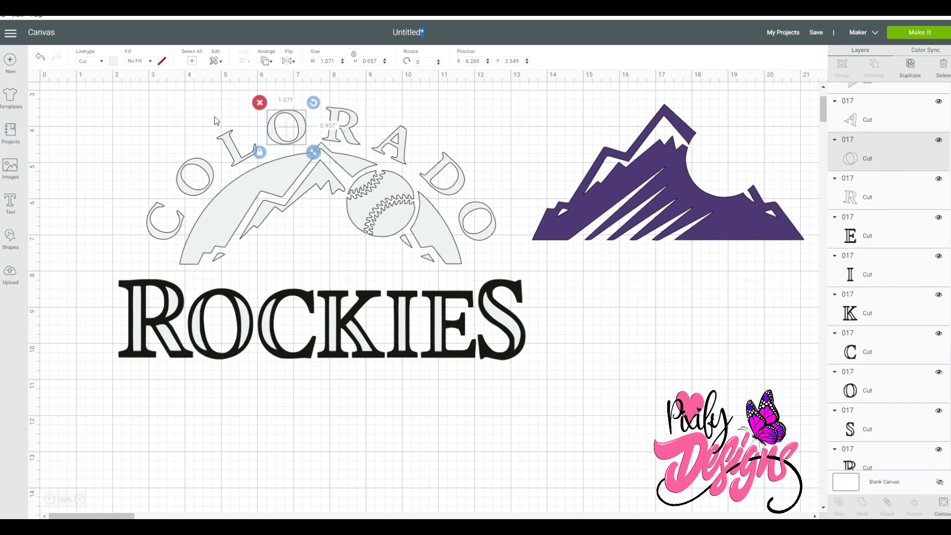
left_click_drag(90, 93, 526, 270)
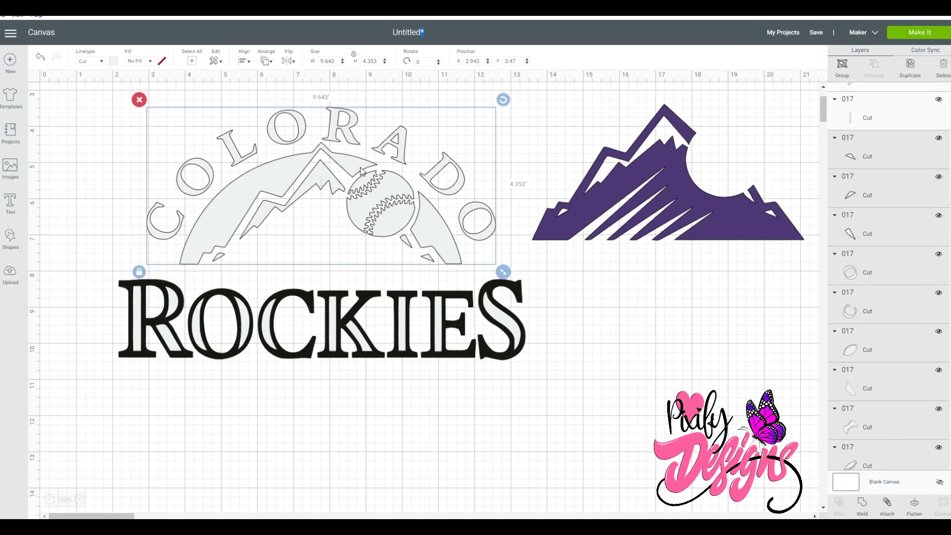
right_click(360, 169)
left_click(381, 265)
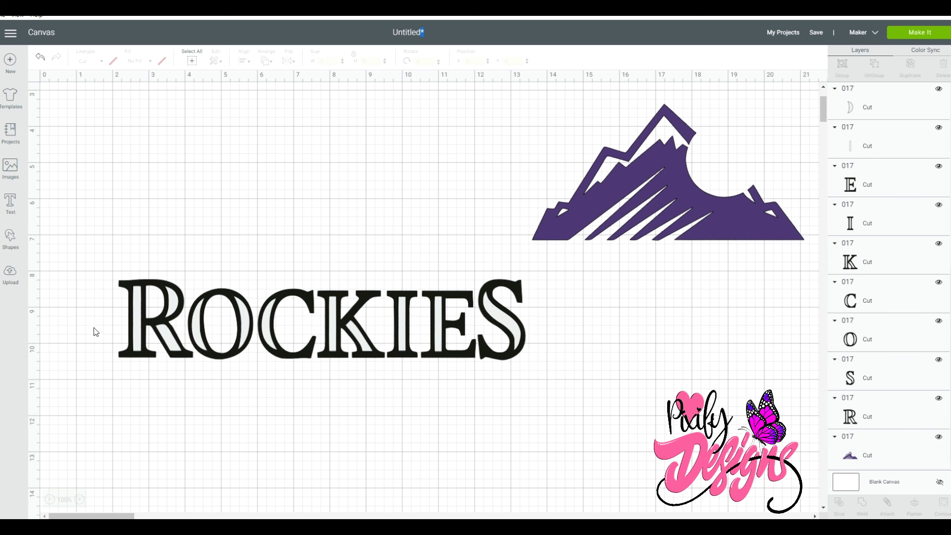
- Group all black and white ROCKIES pieces and move the group up to about X 1.5, Y 5.0
left_click_drag(92, 245, 552, 396)
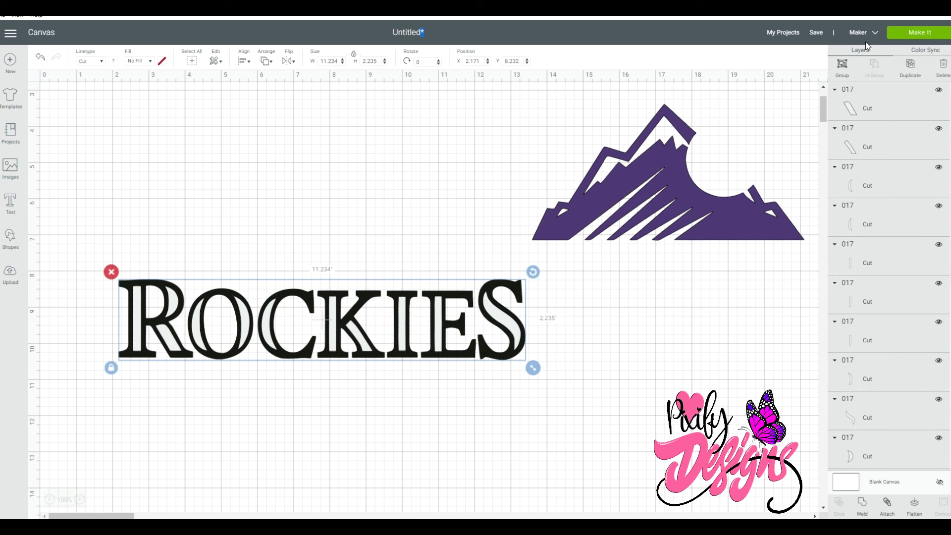
left_click(843, 70)
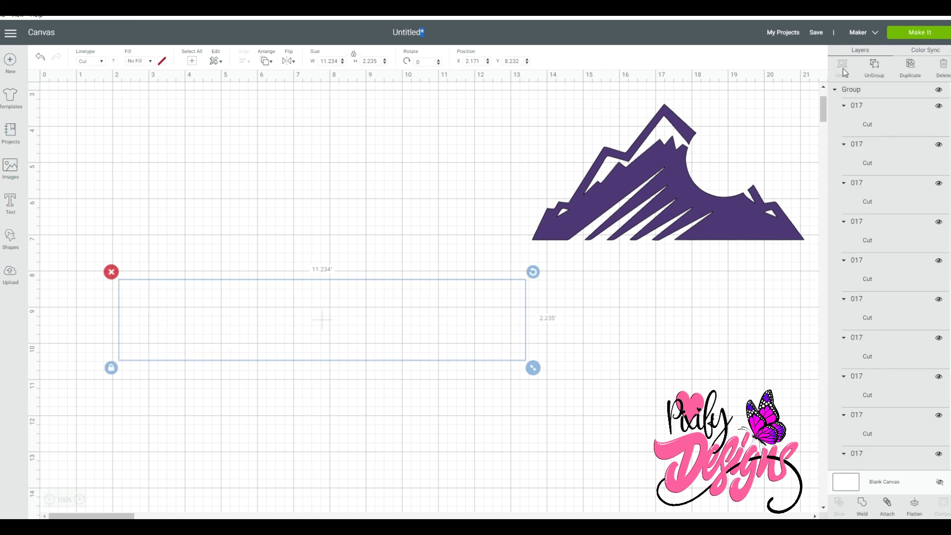
left_click(339, 372)
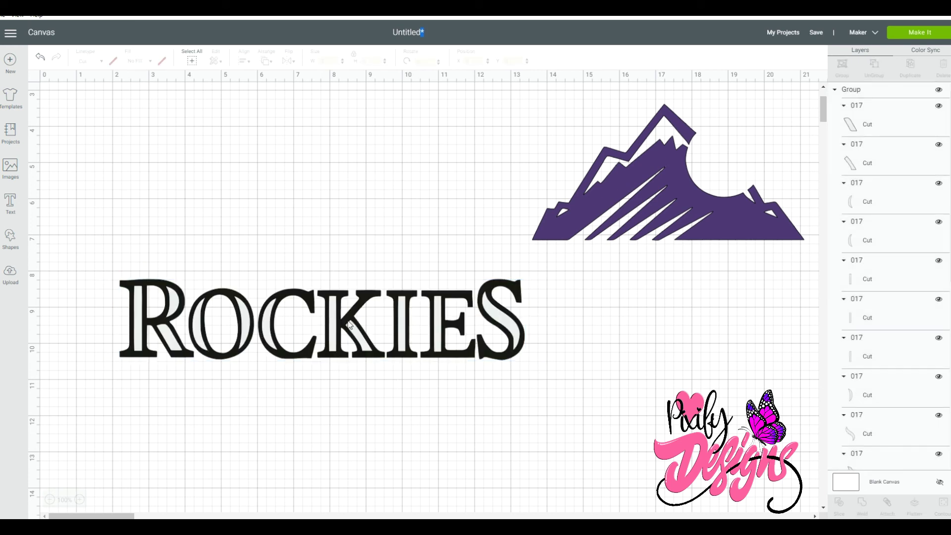
left_click_drag(376, 340, 373, 216)
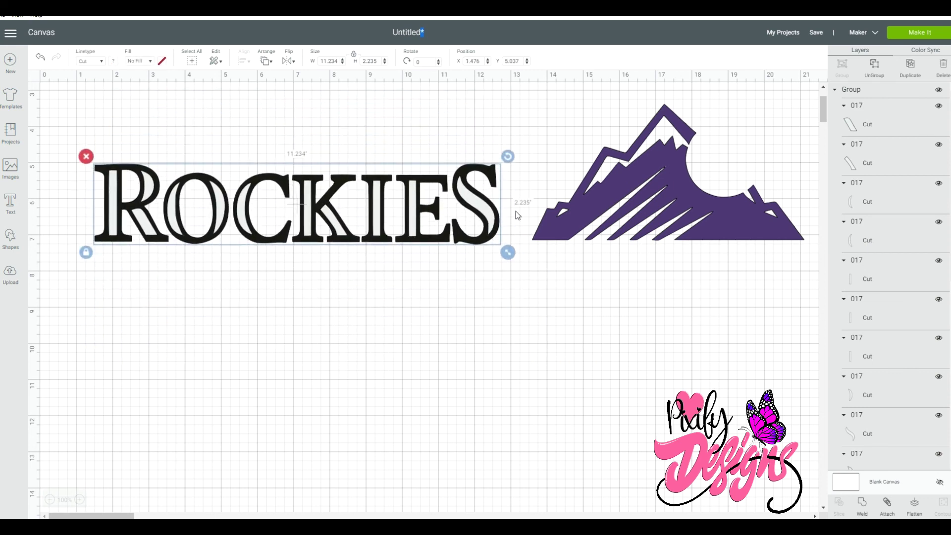
- Delete the purple mountain and move the ROCKIES group to about X 2.3, Y 5.1
left_click(573, 230)
right_click(573, 229)
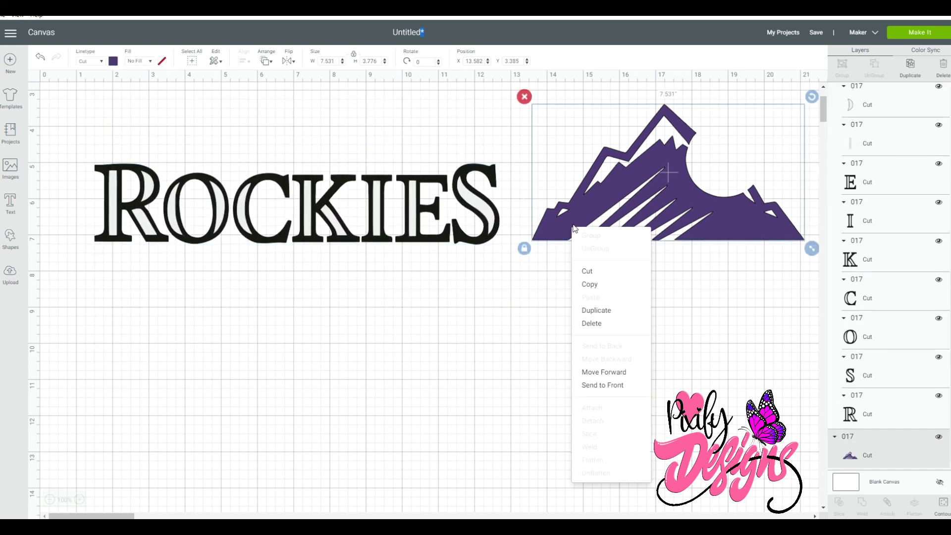
left_click(596, 323)
left_click_drag(304, 232, 334, 232)
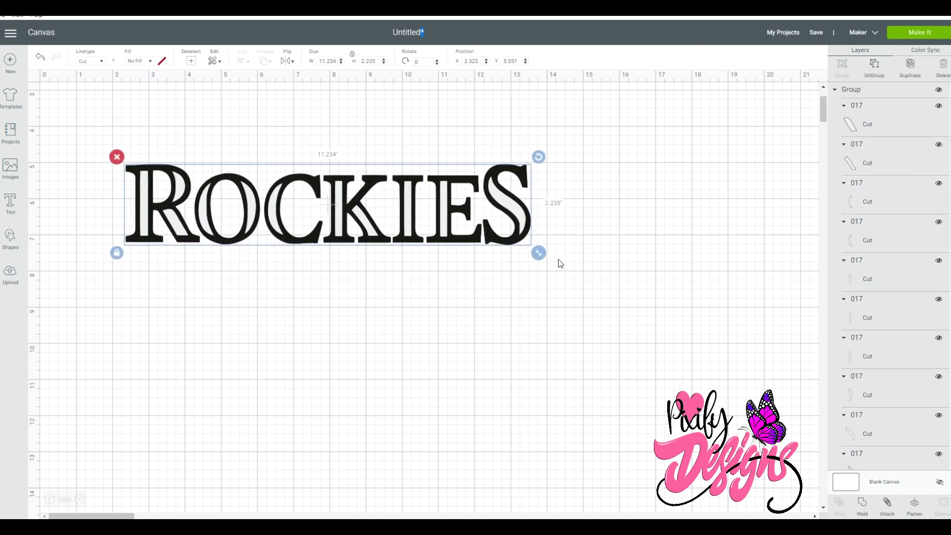